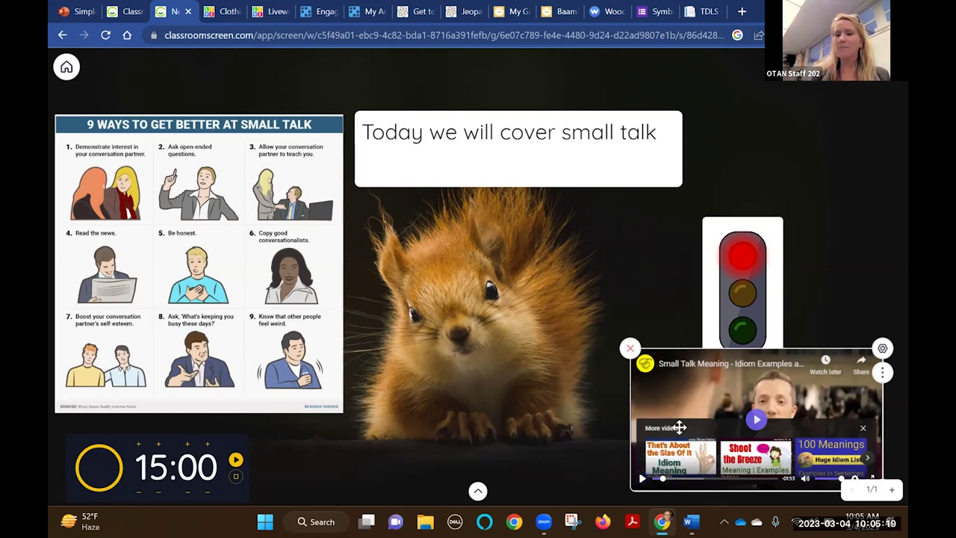
# - Shift the small talk video slightly downward and pause it, and move the traffic light, set to yellow, to the screen's upper-right area
pyautogui.moveTo(662, 439); pyautogui.dragTo(664, 451)
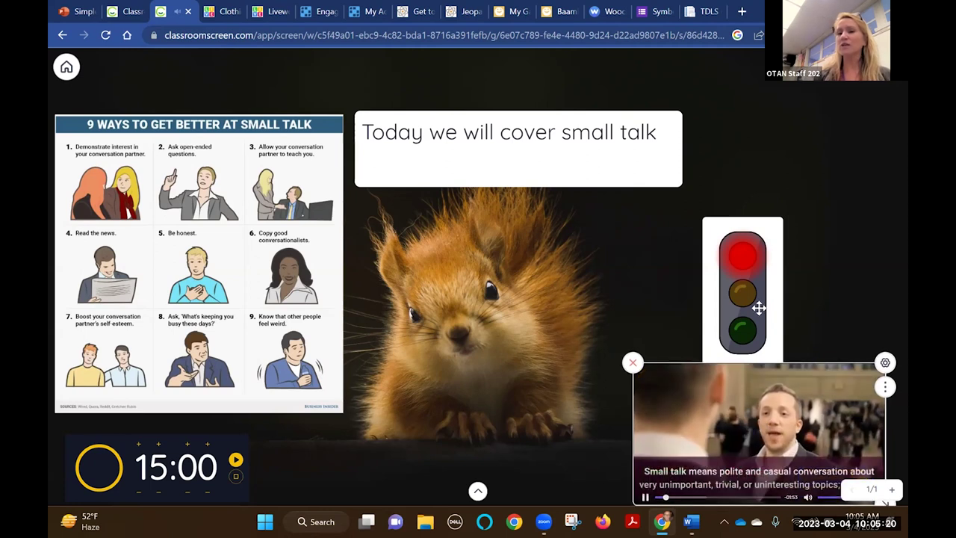
pyautogui.click(645, 495)
pyautogui.click(747, 291)
pyautogui.moveTo(784, 251); pyautogui.dragTo(840, 116)
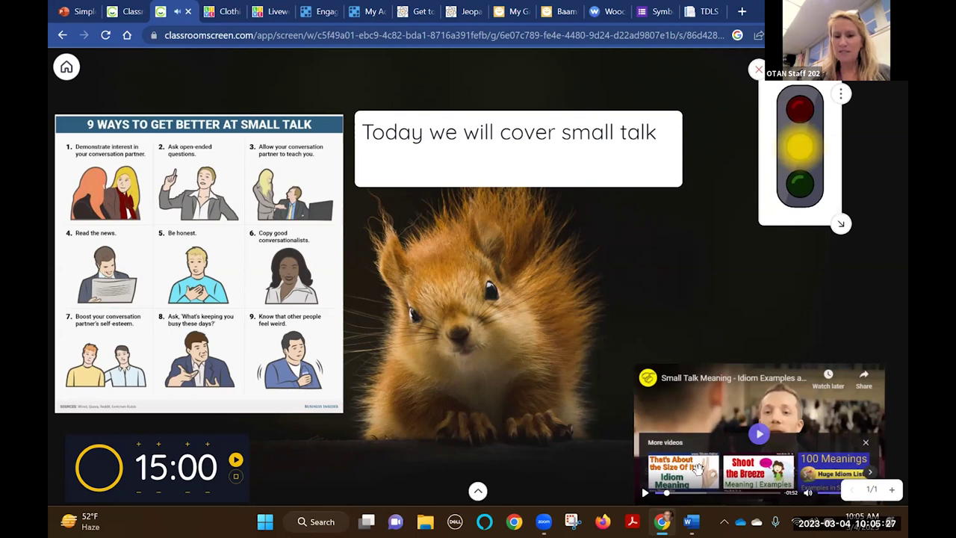
# - Examine the widgets available for the screen, including the additional ones beyond the main set
pyautogui.click(477, 490)
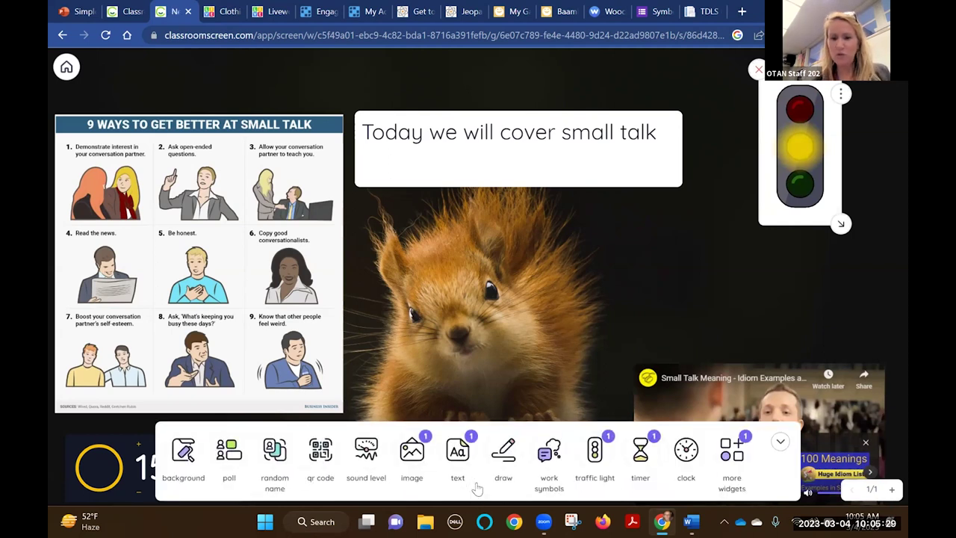
pyautogui.click(780, 444)
pyautogui.click(478, 491)
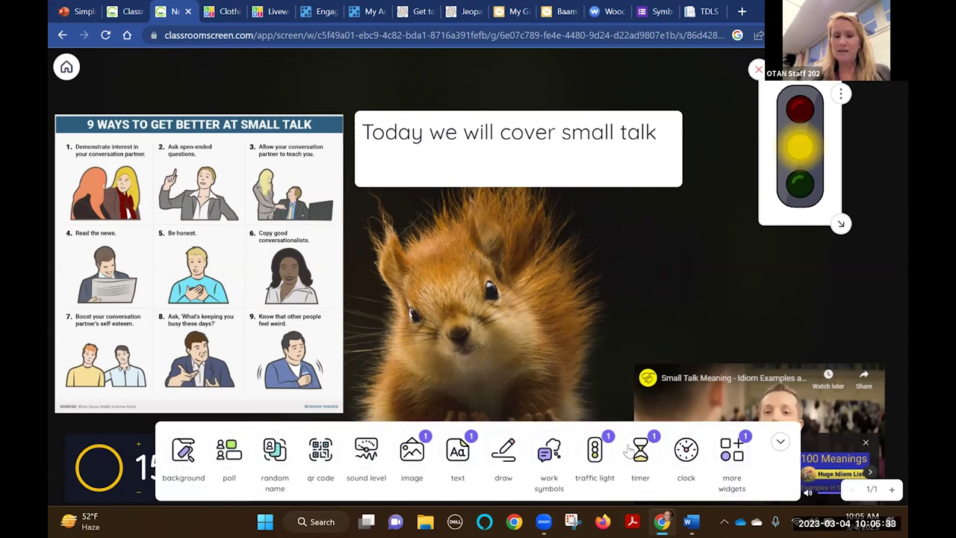
pyautogui.click(781, 442)
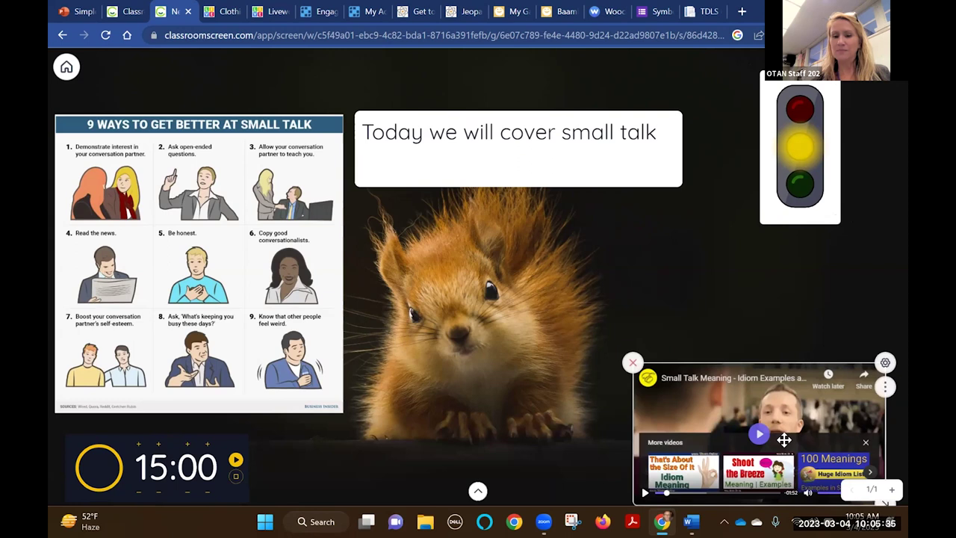
pyautogui.click(475, 496)
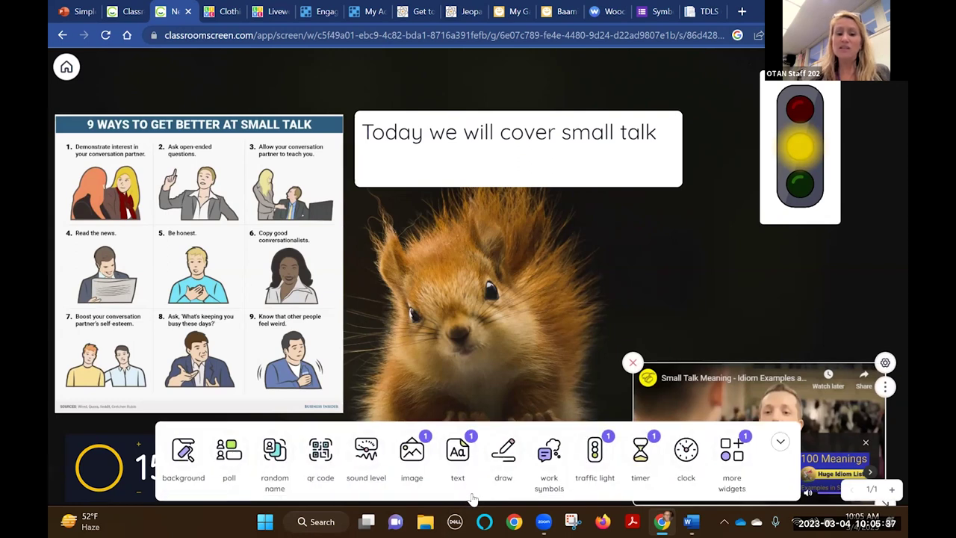
pyautogui.click(739, 450)
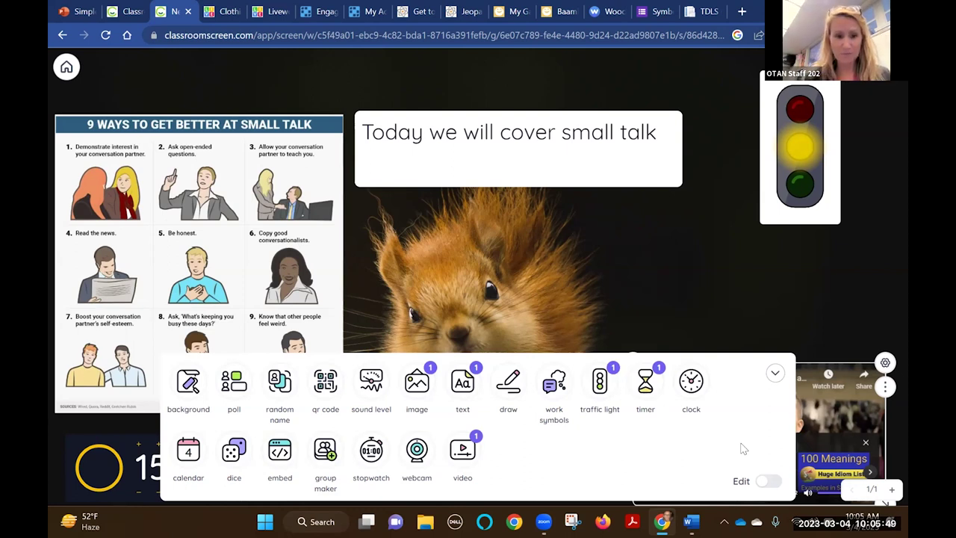
pyautogui.click(775, 372)
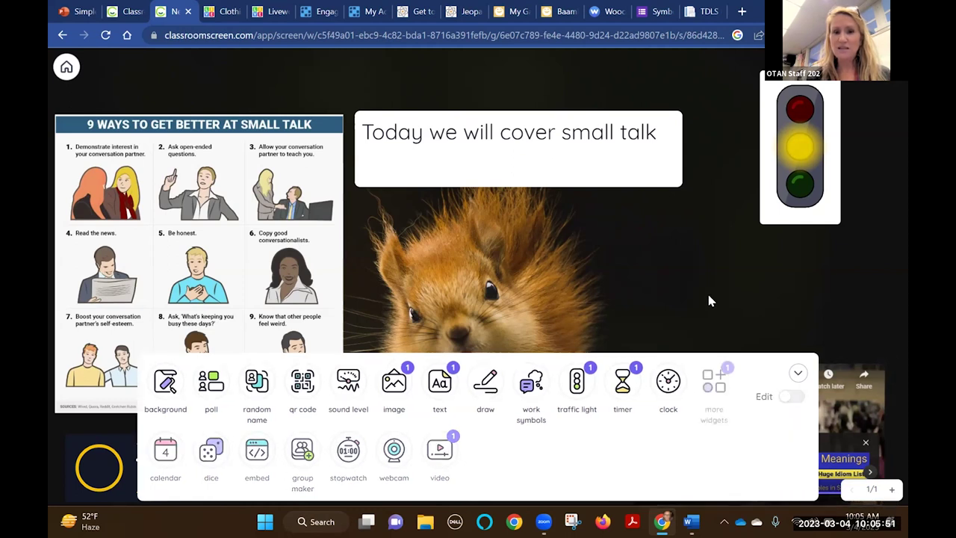
pyautogui.click(778, 442)
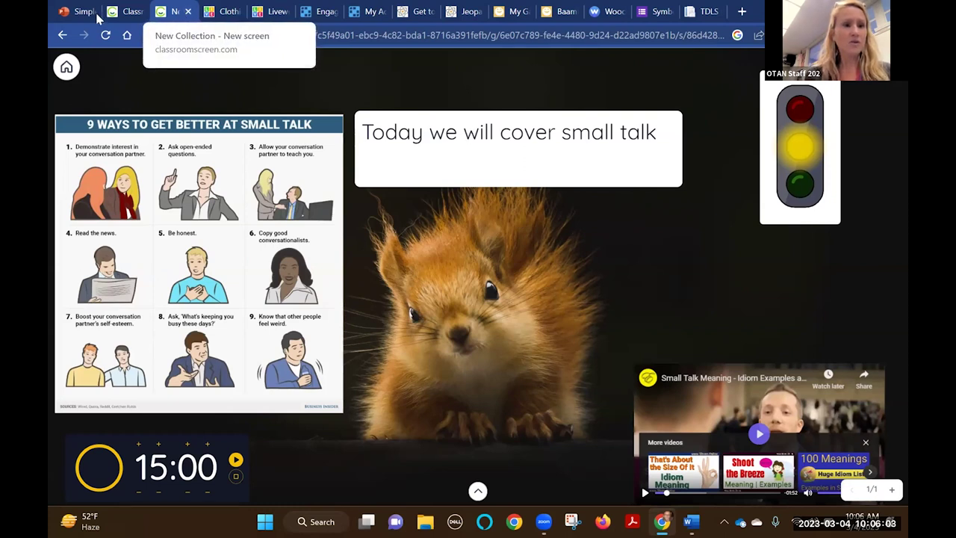
# - Close the Classroomscreen home page and the small talk screen, and return to the Classroom Screen slide
pyautogui.click(128, 12)
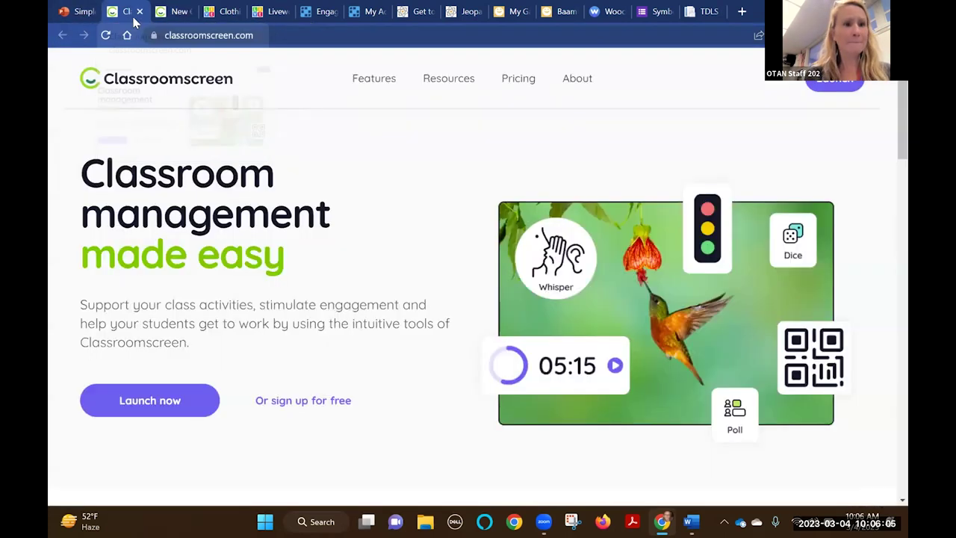
pyautogui.click(140, 12)
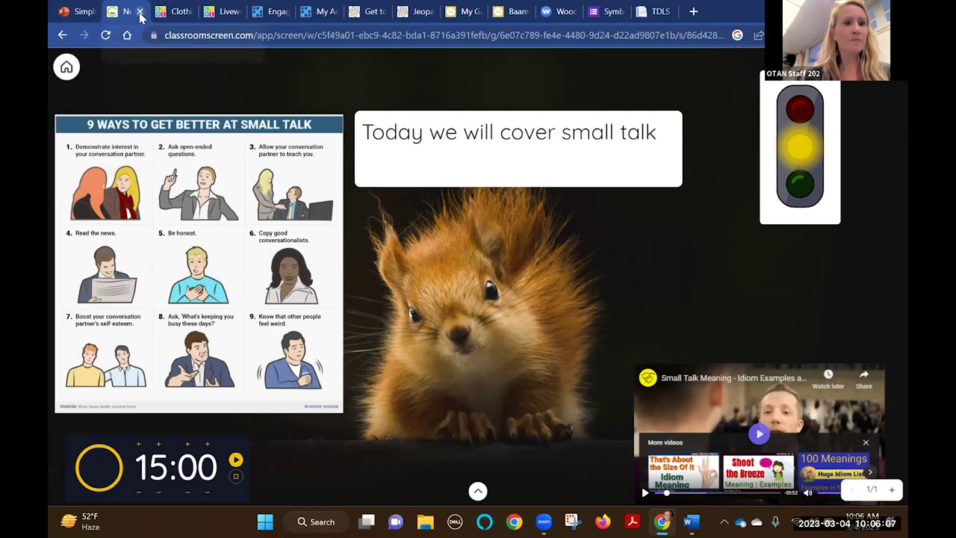
pyautogui.click(140, 12)
pyautogui.click(83, 15)
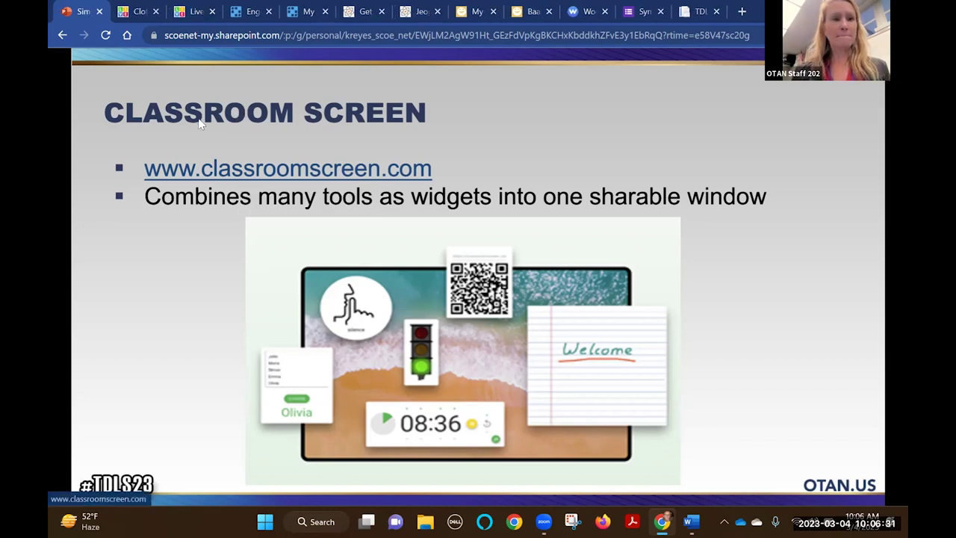
pyautogui.click(212, 170)
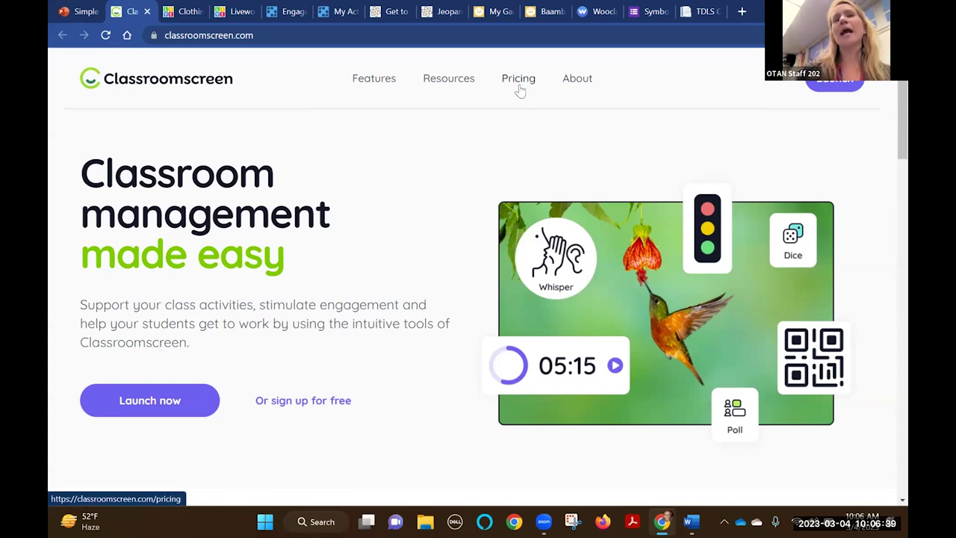
pyautogui.click(376, 78)
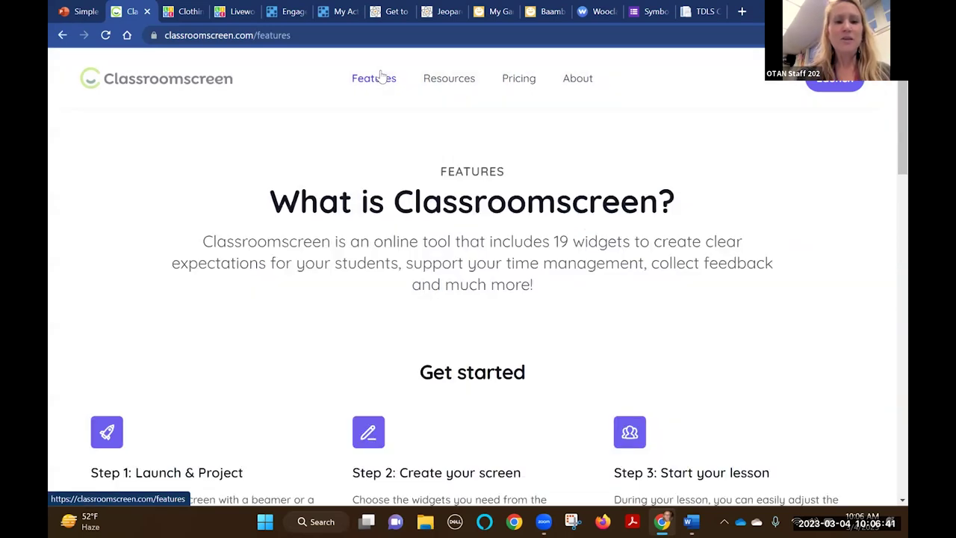
pyautogui.scroll(-3, 889, 195)
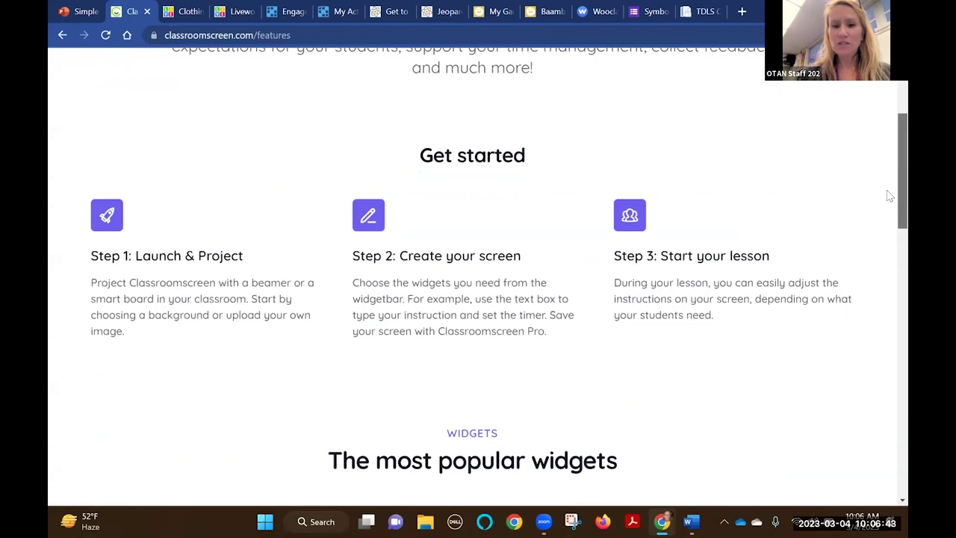
pyautogui.scroll(-3, 889, 195)
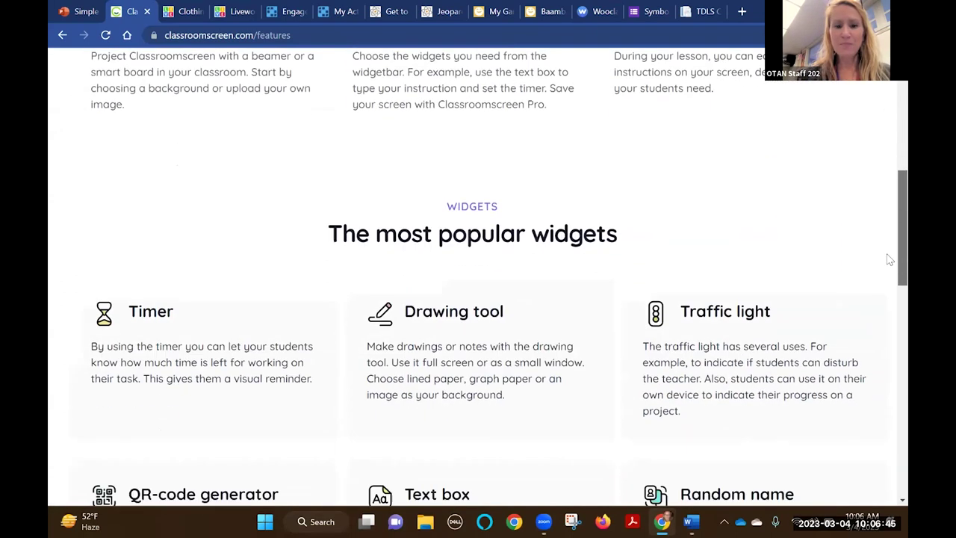
pyautogui.scroll(-8, 888, 269)
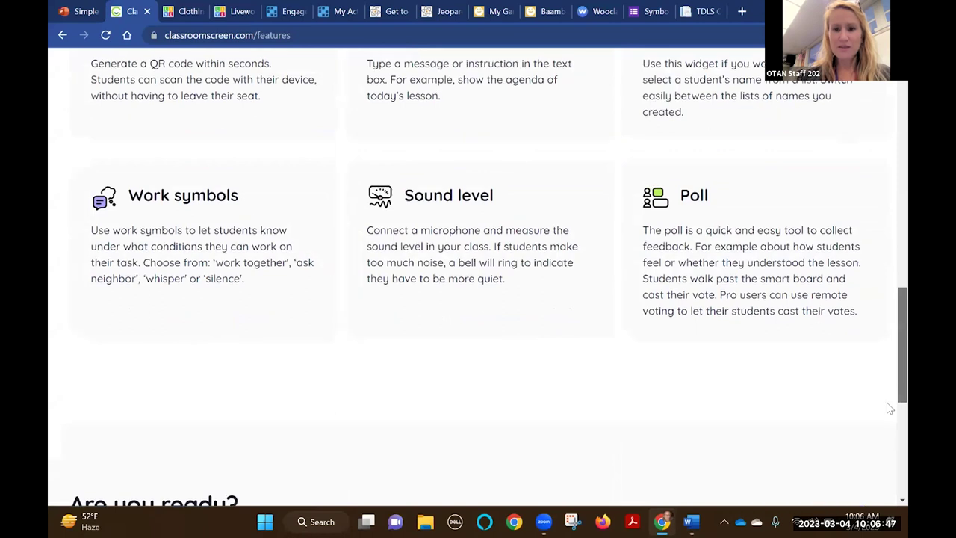
pyautogui.scroll(20, 889, 429)
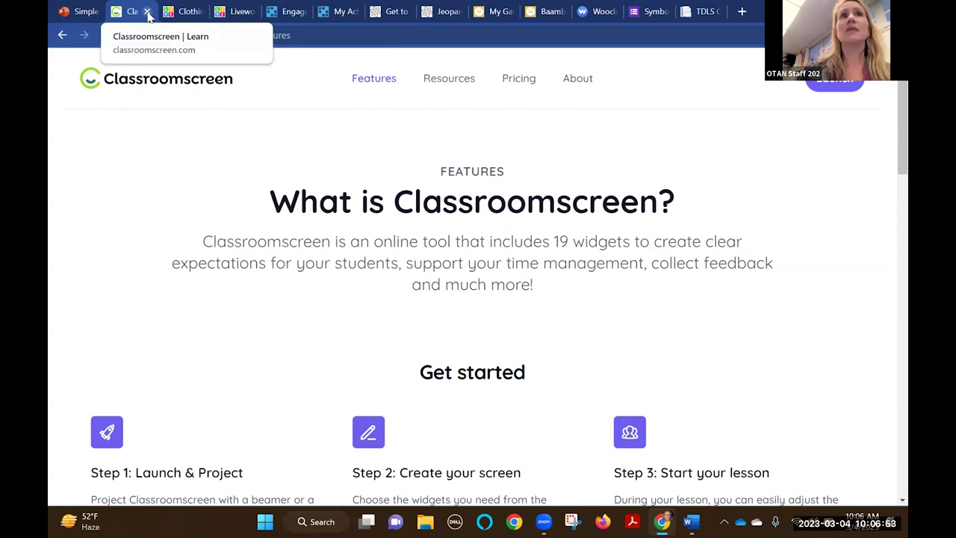
pyautogui.click(78, 11)
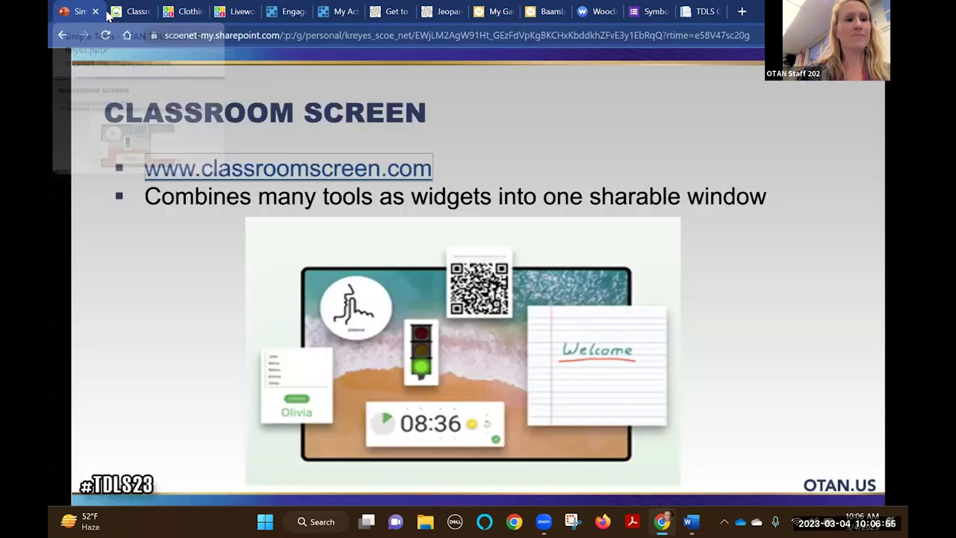
pyautogui.press('Right')
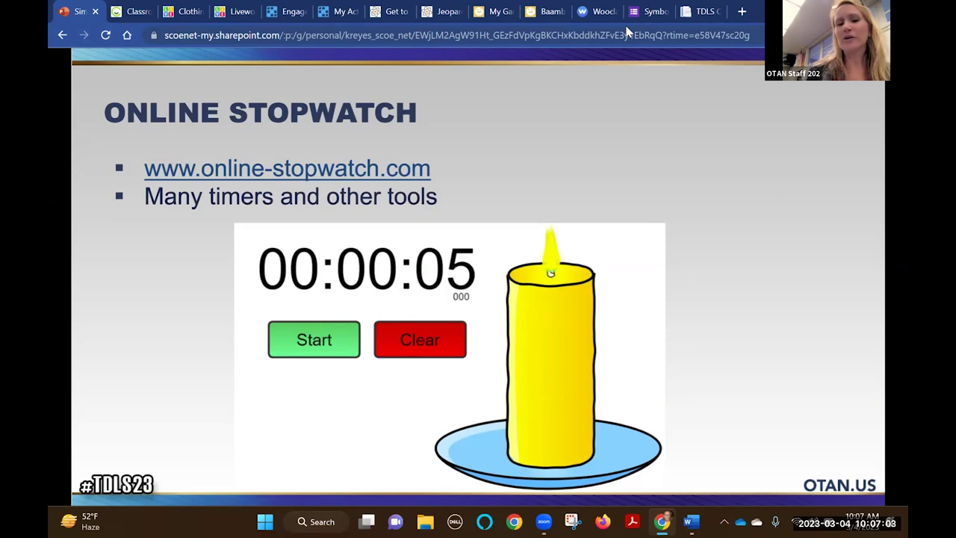
pyautogui.click(408, 179)
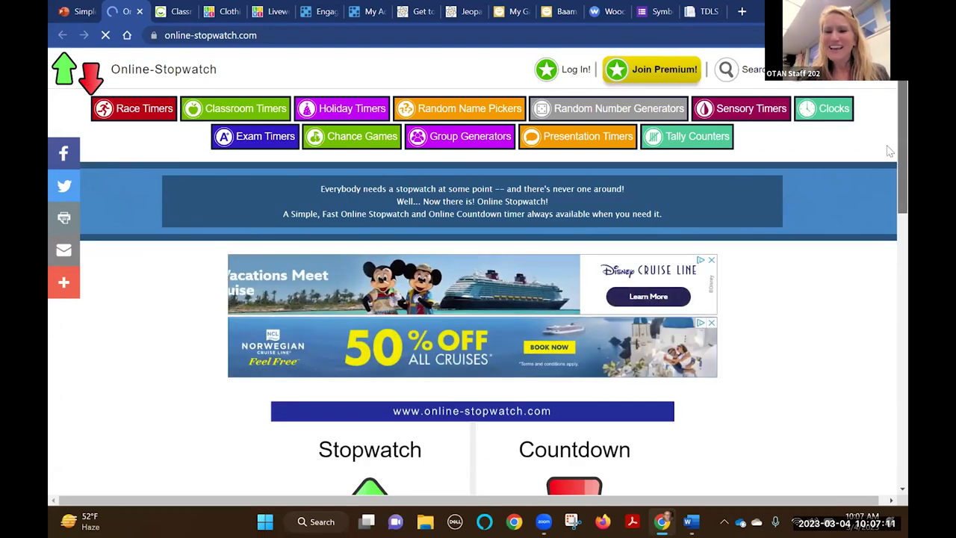
# - Open the Classroom Timers section, dismissing the advertisement, and look through the classic and fun timers
pyautogui.scroll(-4, 885, 207)
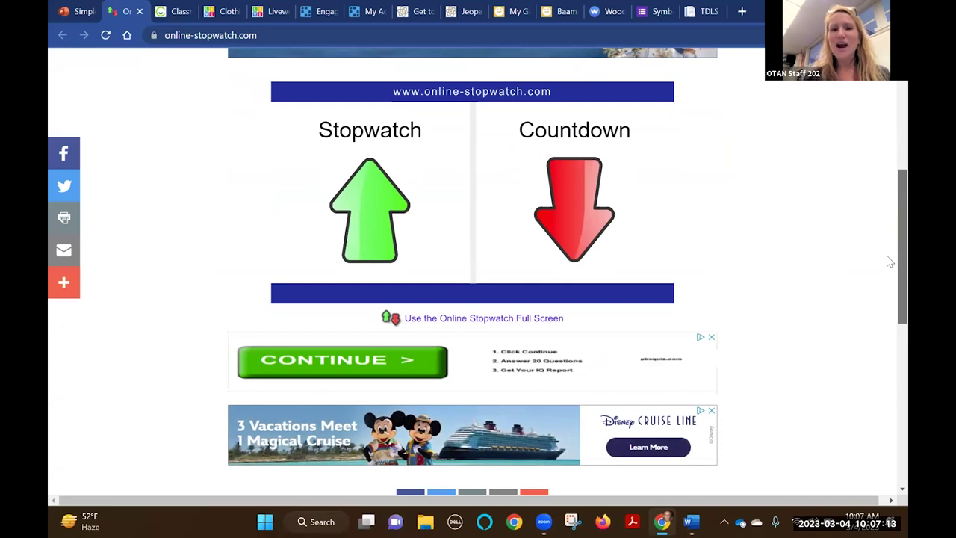
pyautogui.scroll(-4, 888, 271)
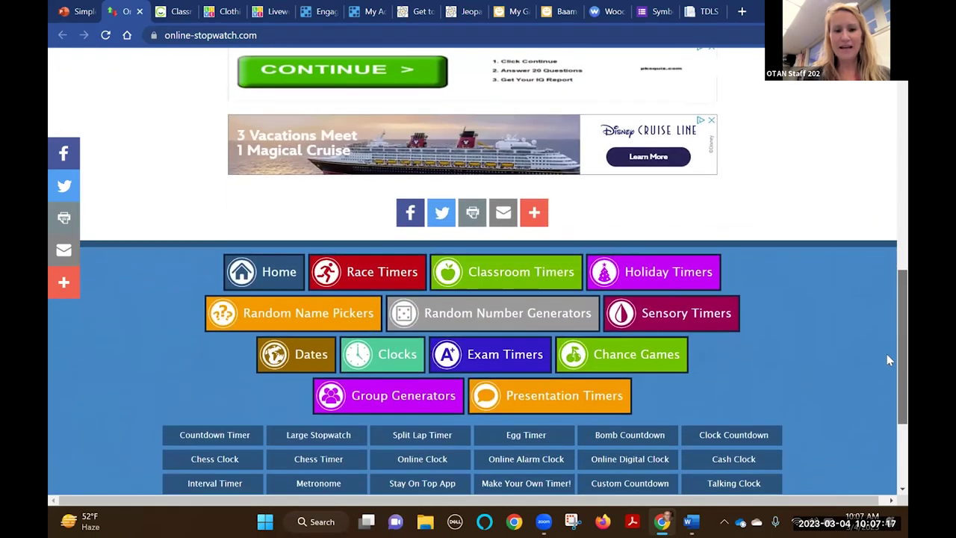
pyautogui.click(463, 293)
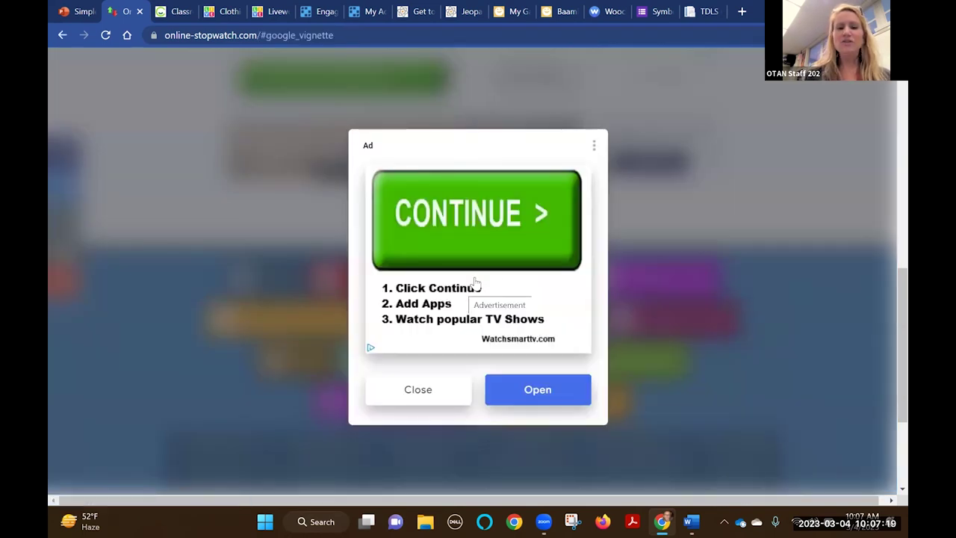
pyautogui.click(427, 389)
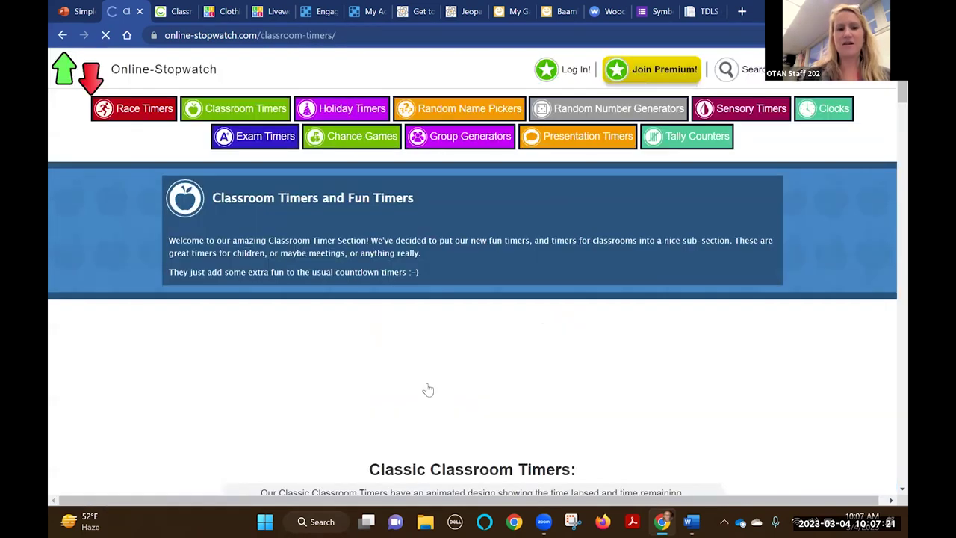
pyautogui.scroll(-6, 888, 104)
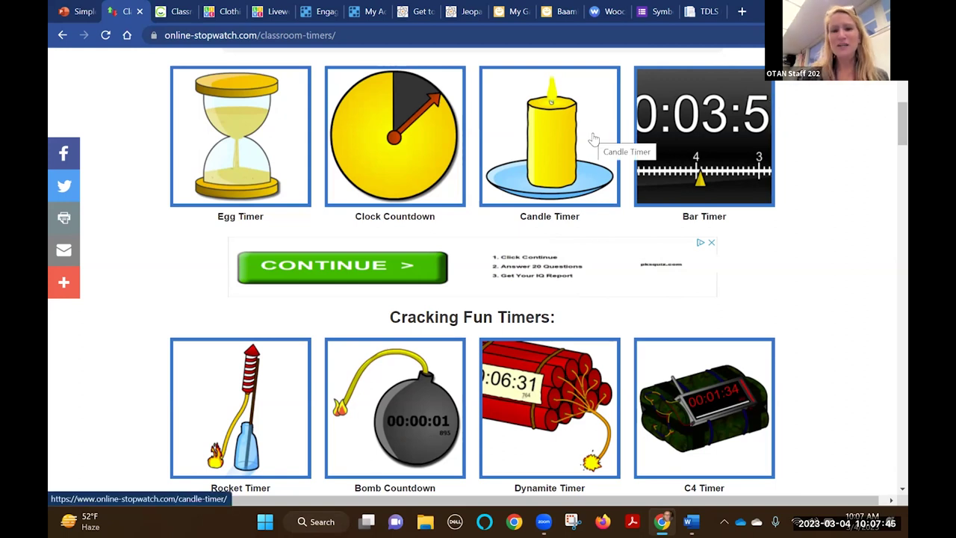
# - View the Candle Timer on its own page and close that page
pyautogui.click(549, 149)
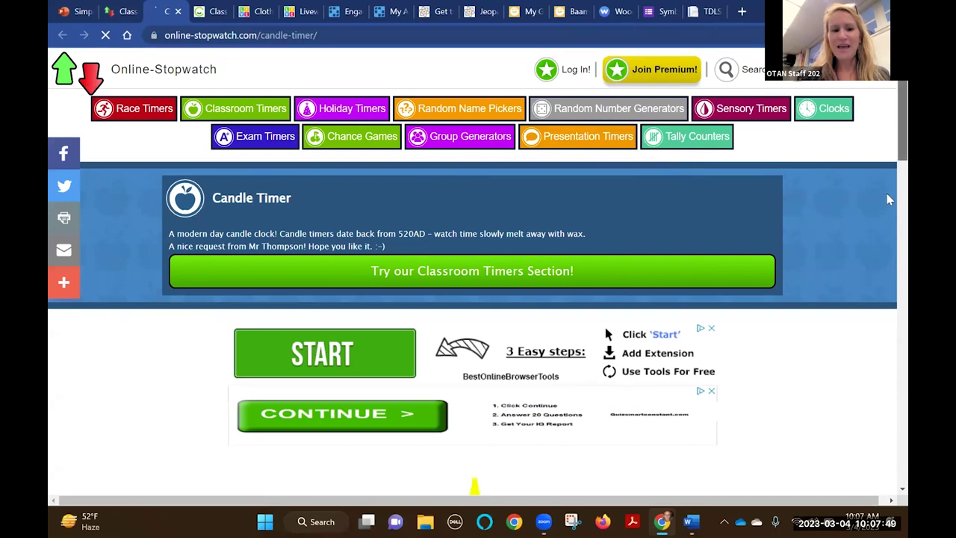
pyautogui.scroll(-5, 887, 196)
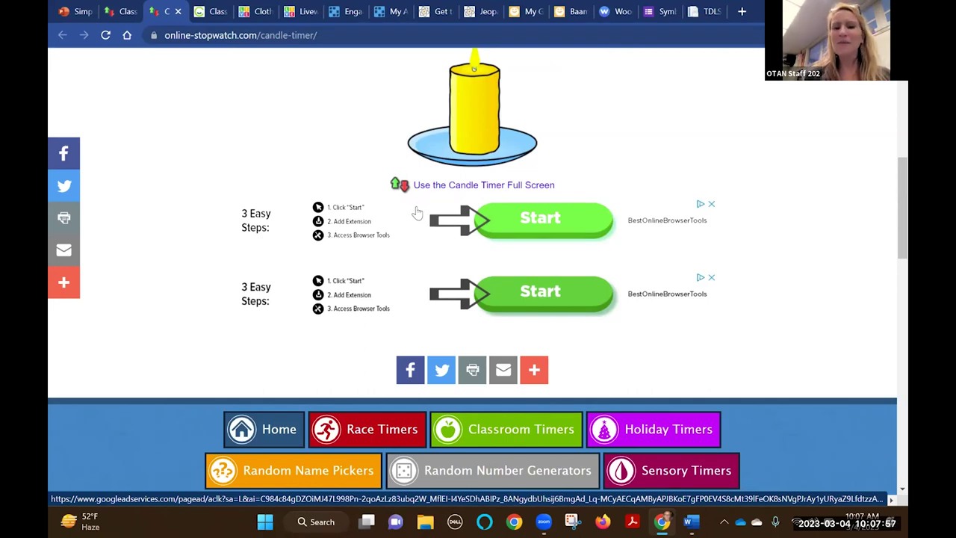
pyautogui.click(178, 15)
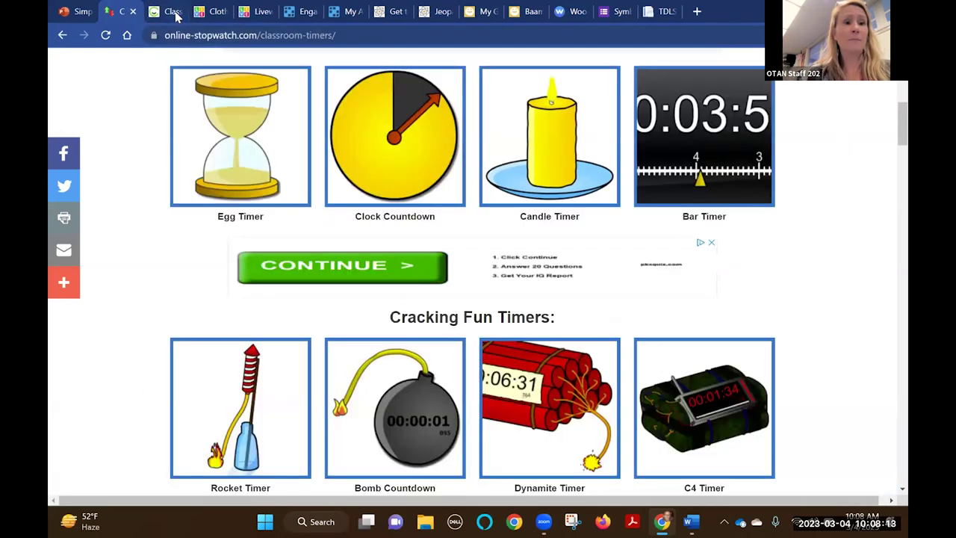
# - Close the classroom timers page and advance the presentation to the "How do you call on students?" slide
pyautogui.click(134, 14)
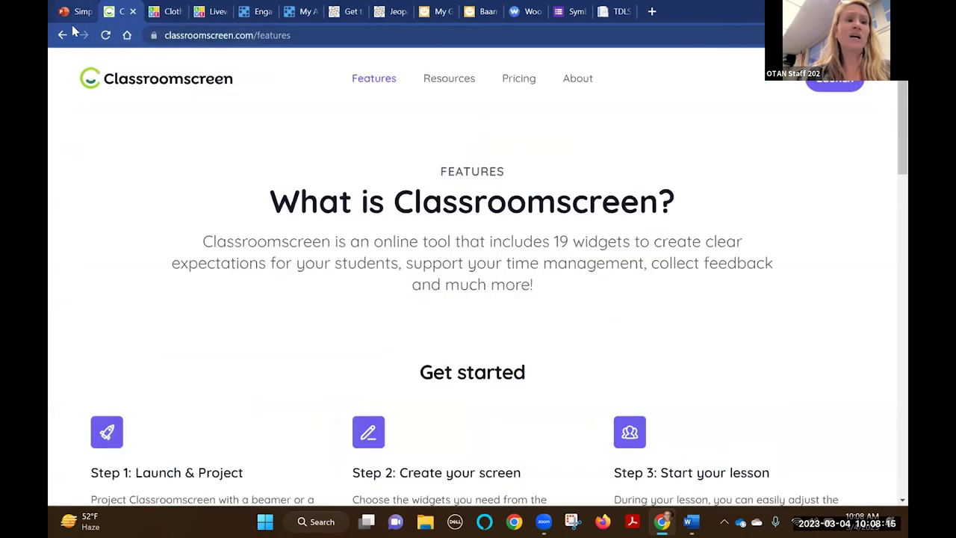
pyautogui.click(76, 20)
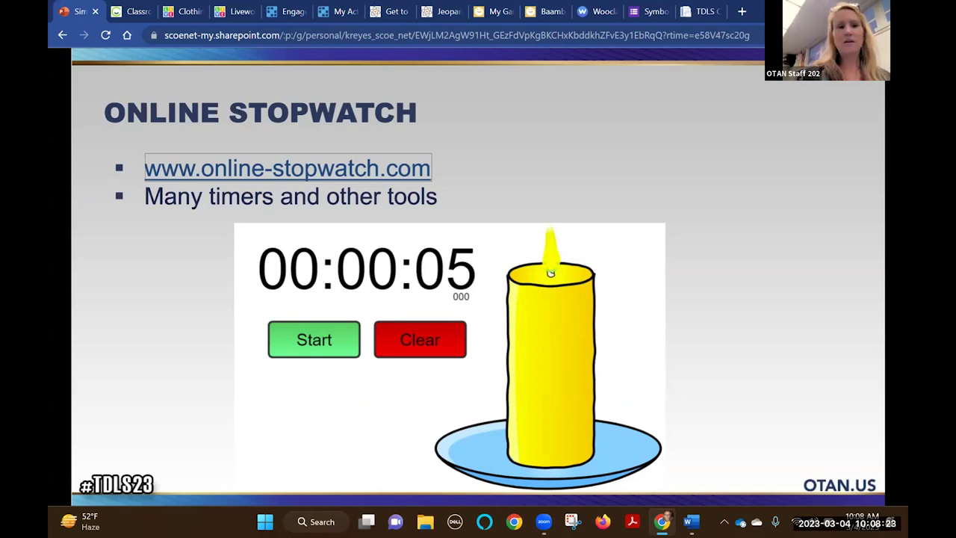
pyautogui.press('Right')
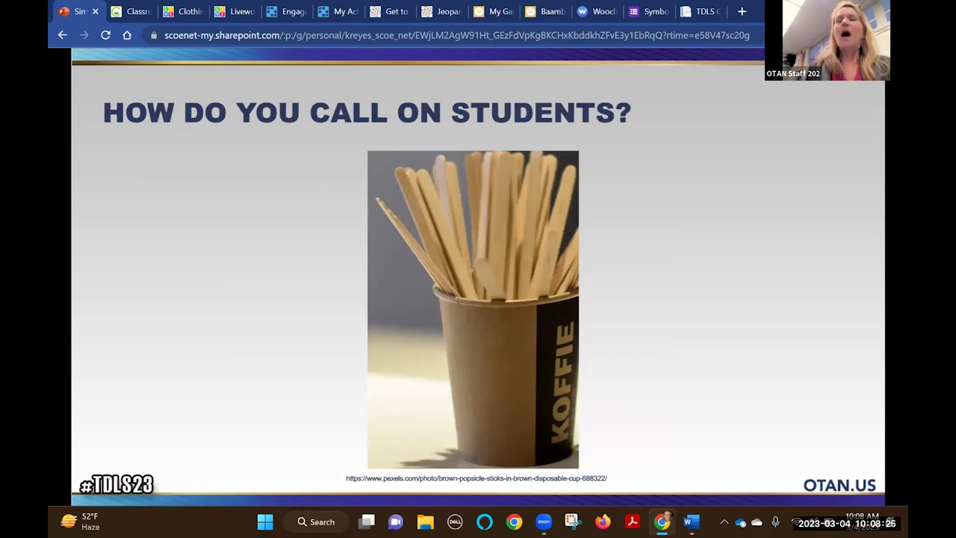
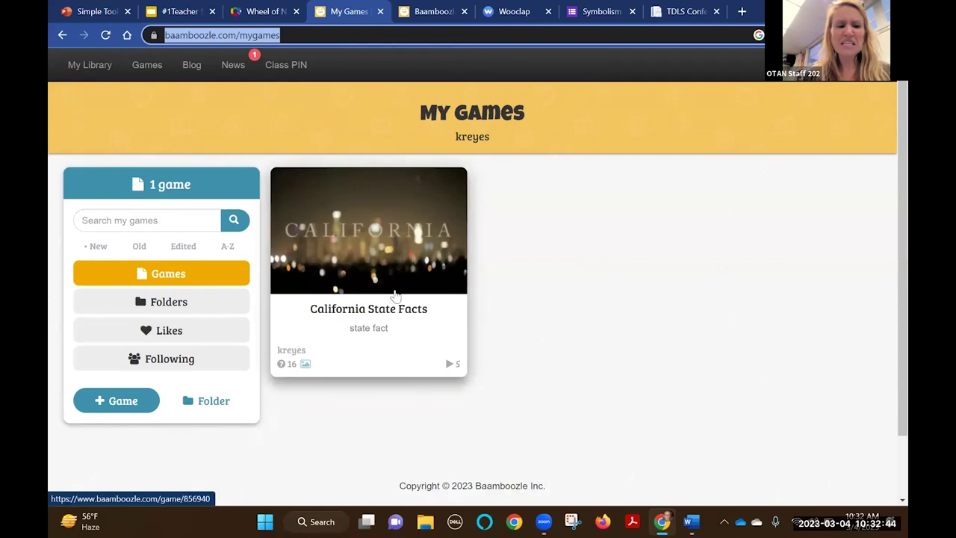
# - Open the California State Facts game in Baamboozle and reveal the answer to the state flower question
pyautogui.click(388, 308)
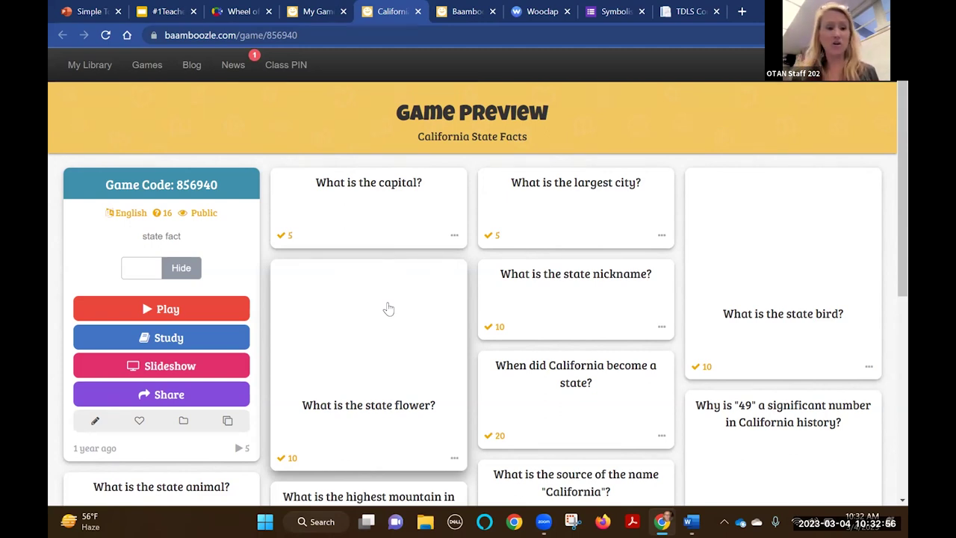
pyautogui.click(388, 308)
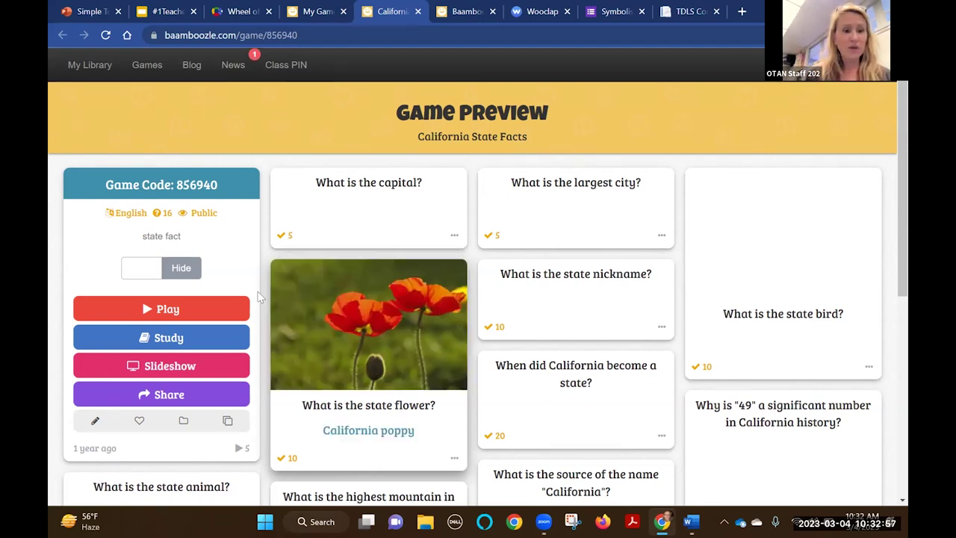
# - Open the setup of the free Baamboozle game, set the grid size to 8 and expand the power-ups list
pyautogui.click(193, 310)
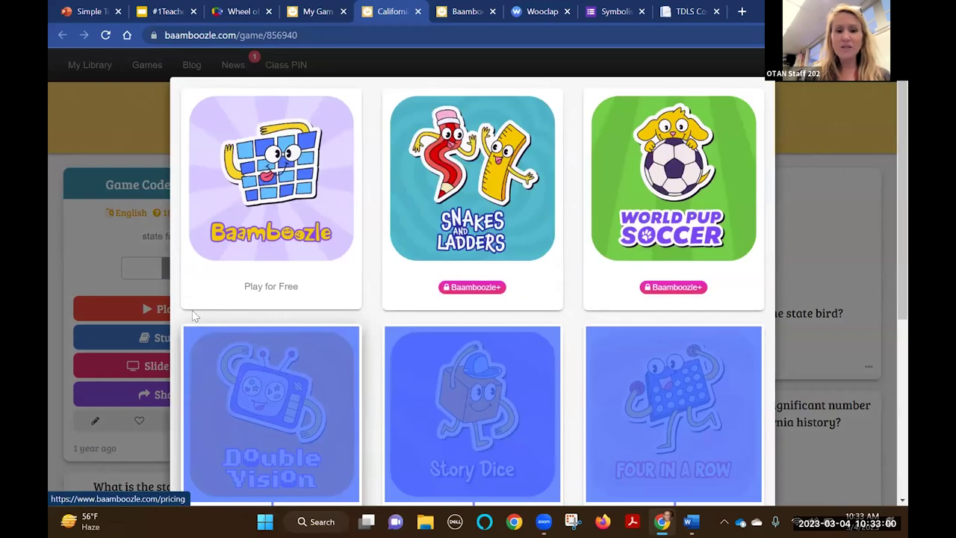
pyautogui.click(272, 222)
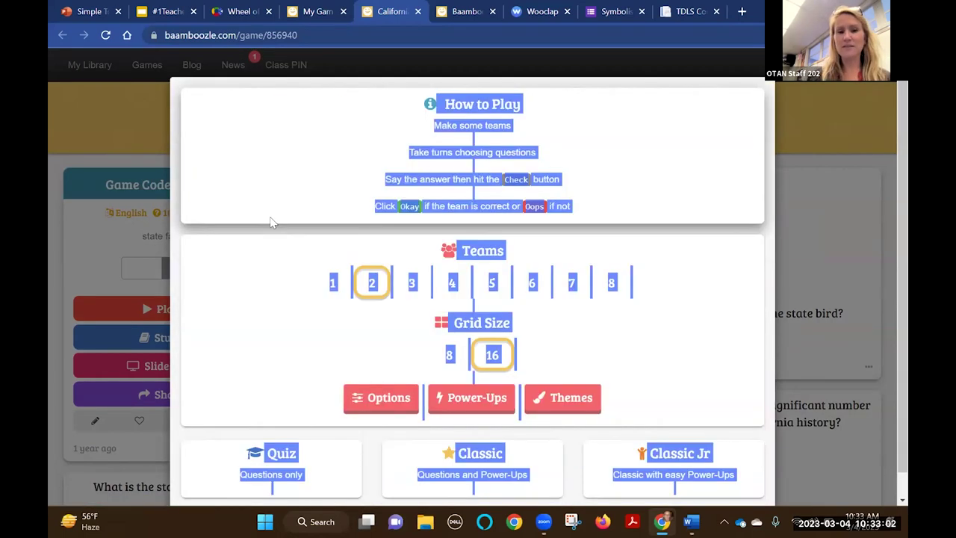
pyautogui.click(664, 333)
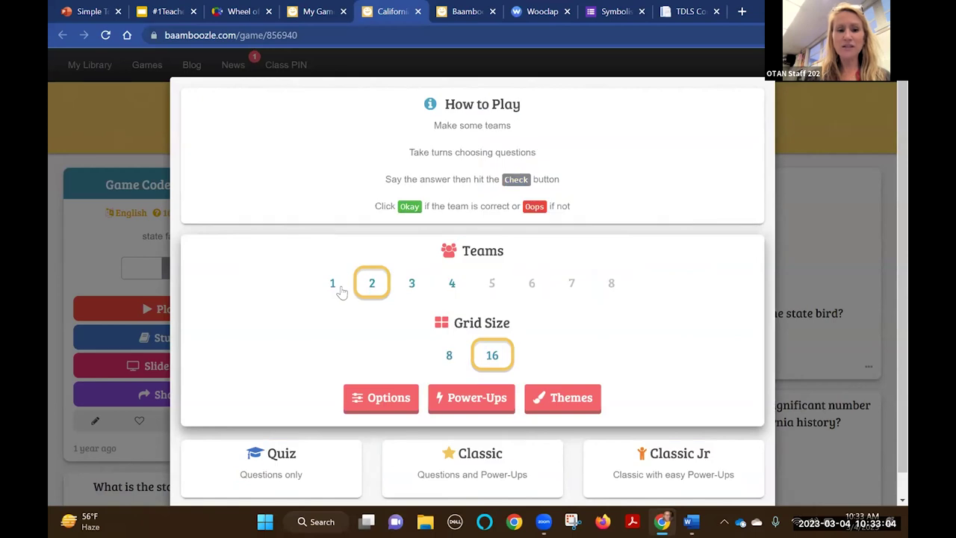
pyautogui.click(449, 364)
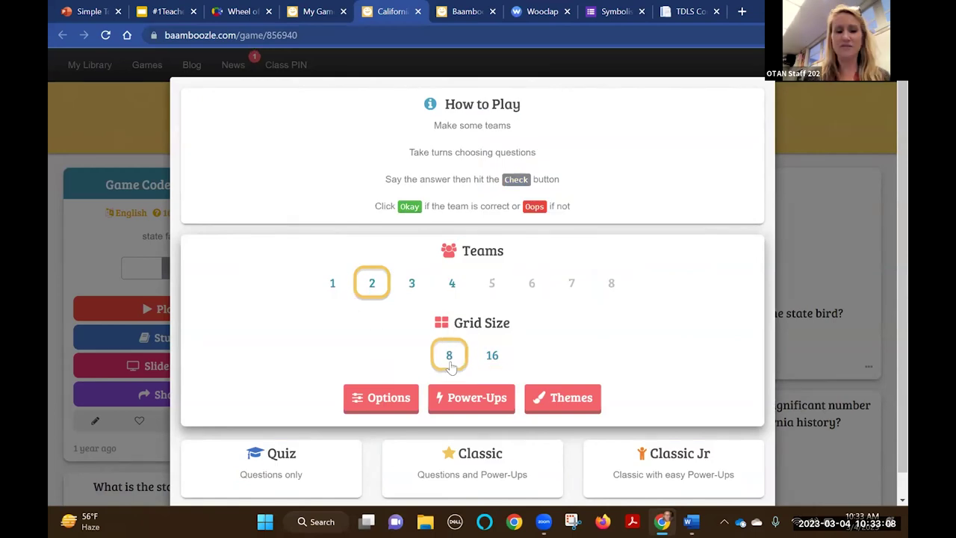
pyautogui.click(452, 401)
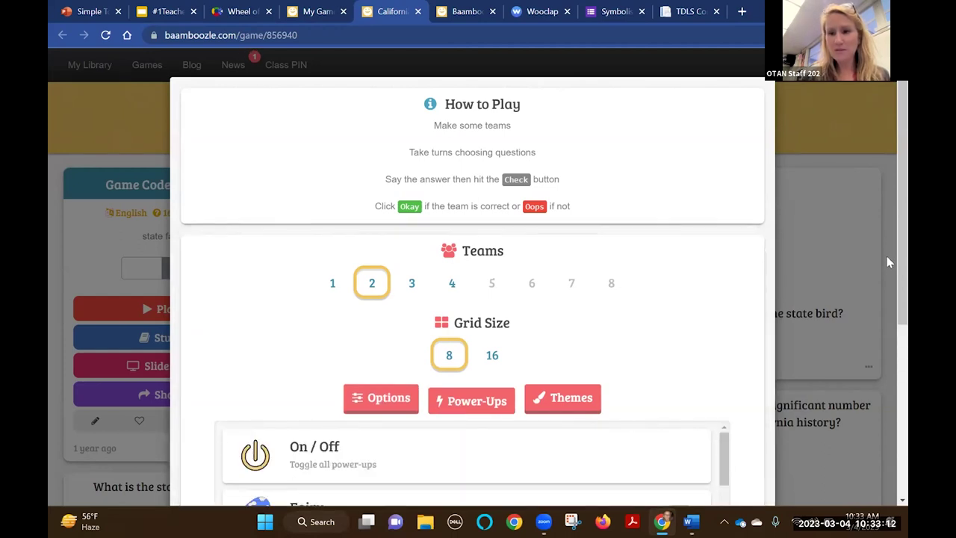
pyautogui.click(886, 330)
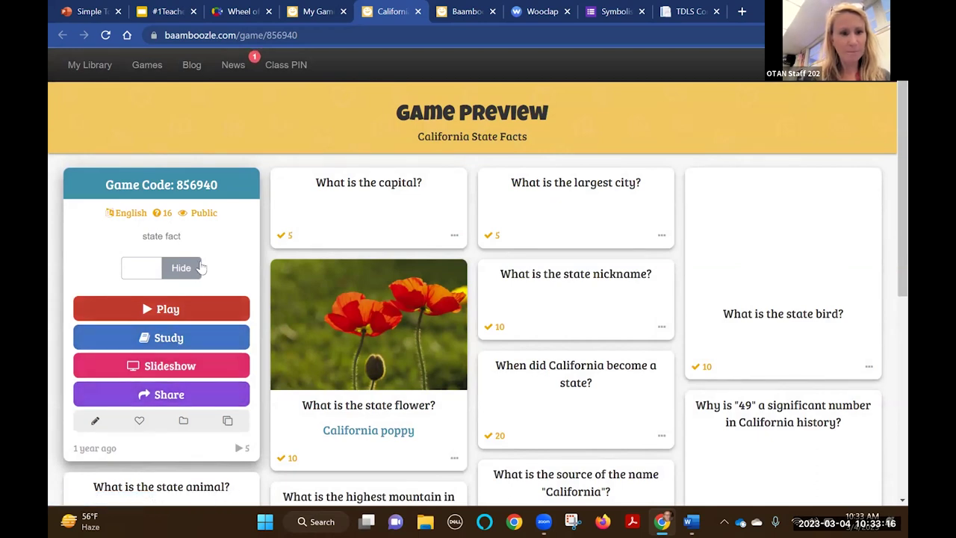
# - Reopen the play choices for California State Facts and look through the available game types
pyautogui.click(171, 311)
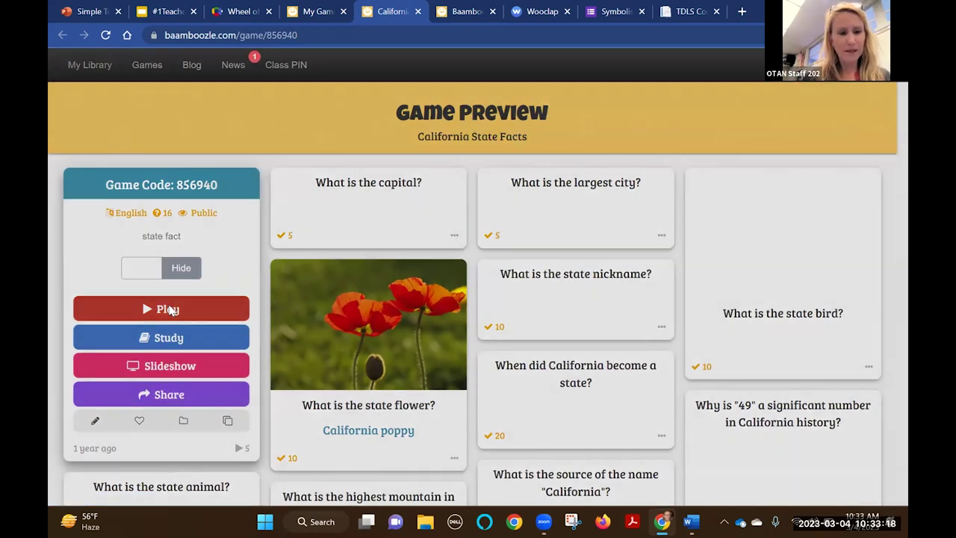
pyautogui.scroll(-2, 888, 324)
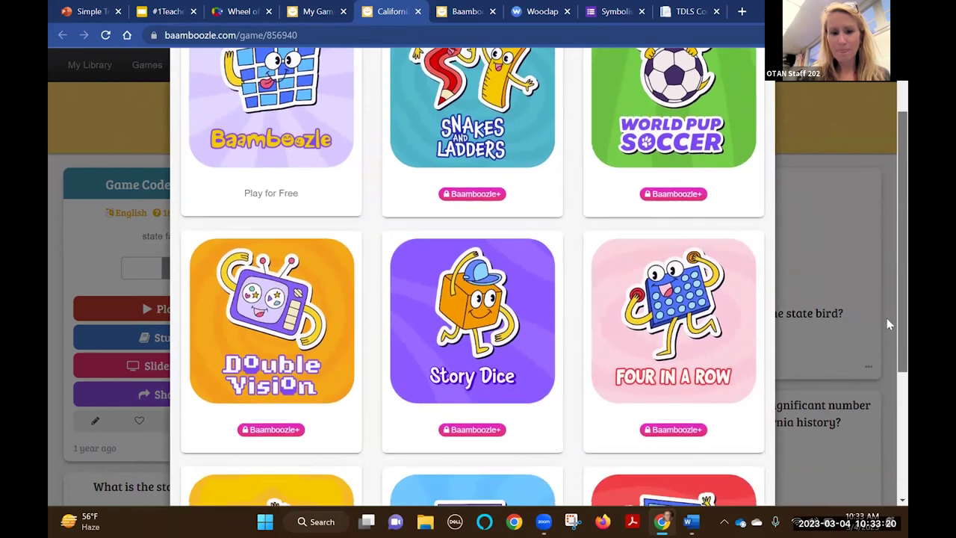
pyautogui.scroll(-2, 886, 346)
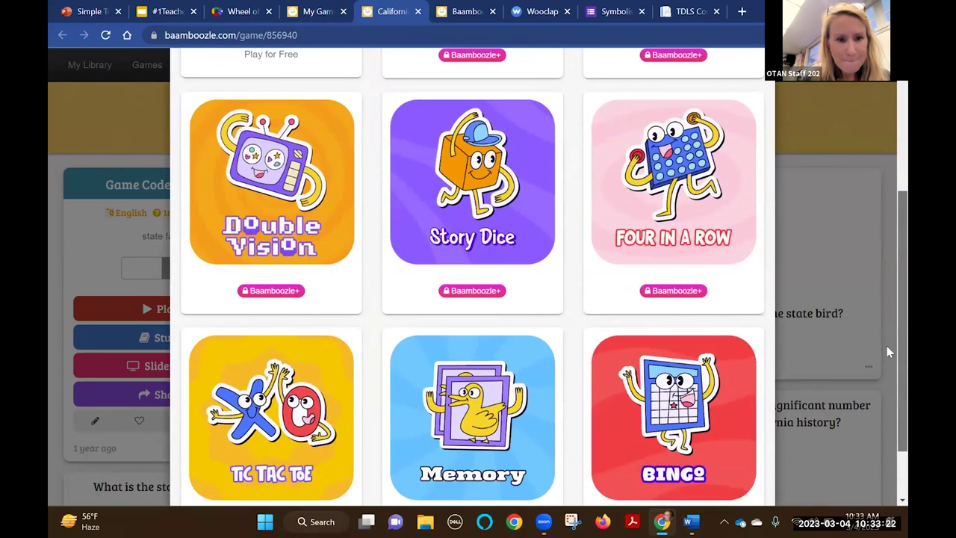
pyautogui.scroll(-1, 886, 346)
pyautogui.scroll(4, 886, 360)
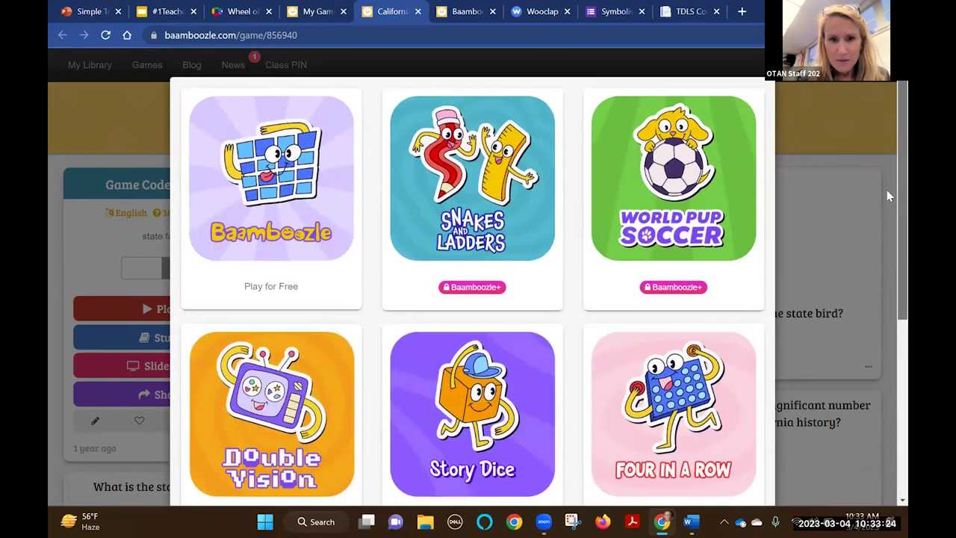
# - Choose the free Baamboozle game, collapse the power-ups list and start the game in Classic mode
pyautogui.doubleClick(231, 252)
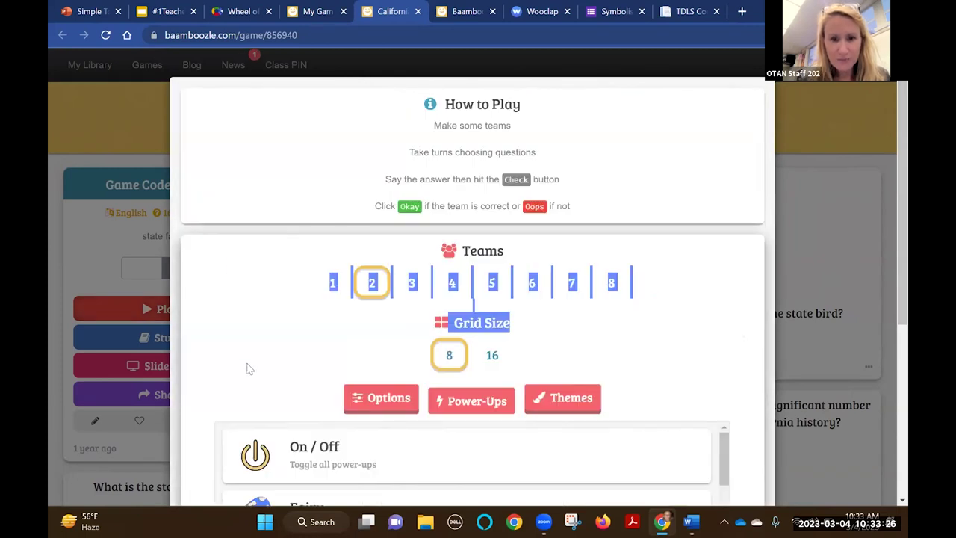
pyautogui.click(253, 336)
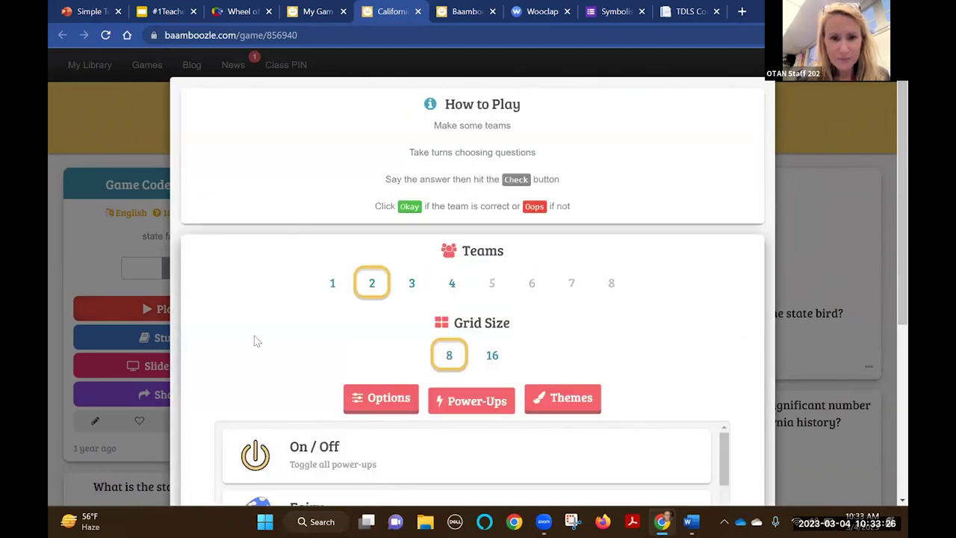
pyautogui.click(489, 401)
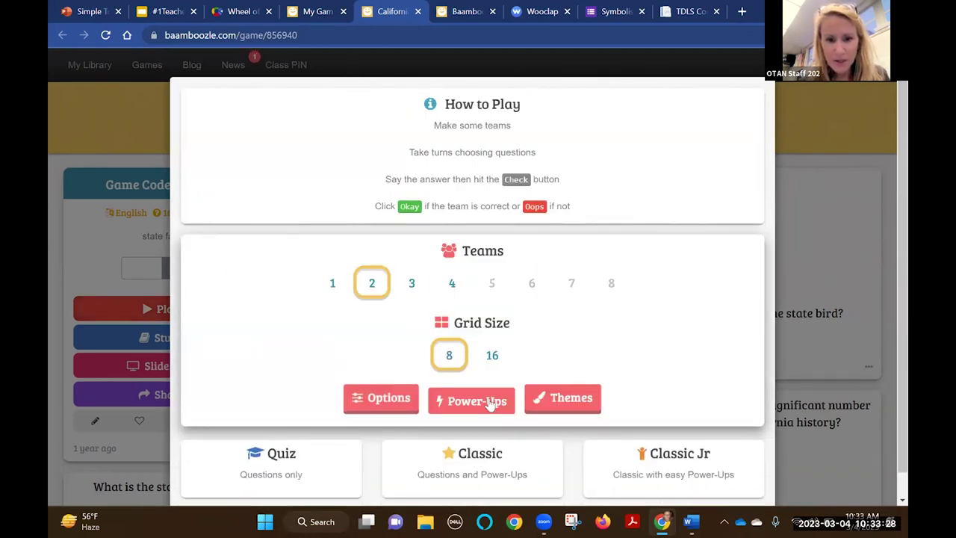
pyautogui.click(454, 484)
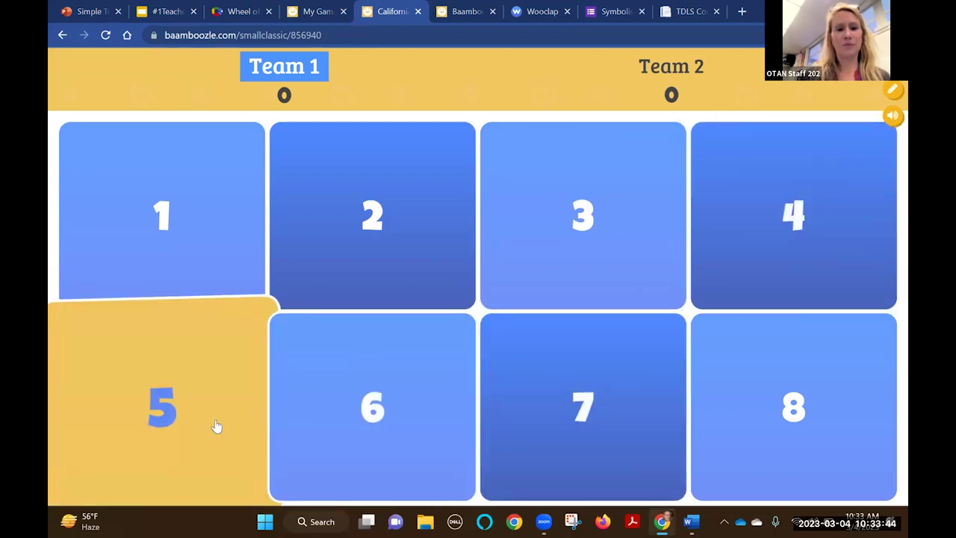
# - Play tile 5 for Team 1, reveal the state bird answer and mark the team's response as wrong
pyautogui.click(217, 419)
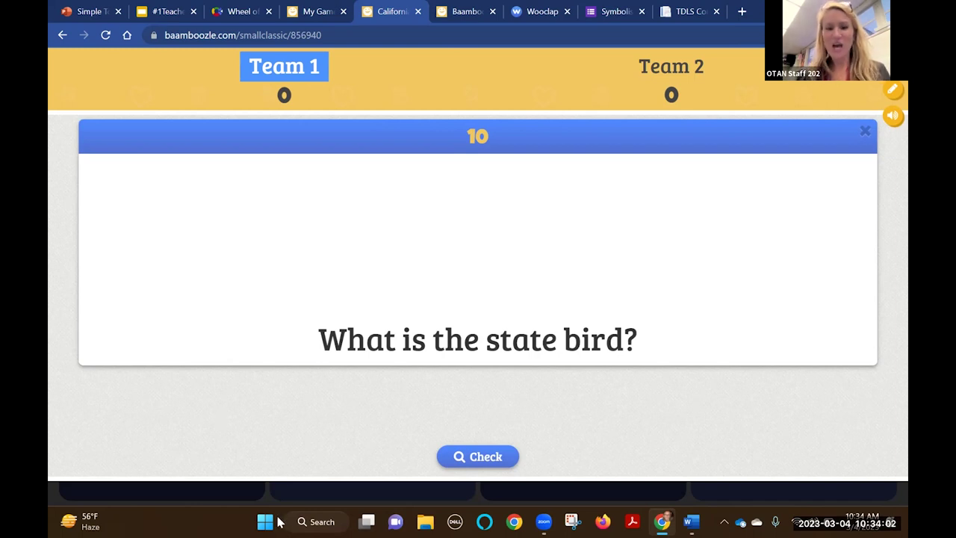
pyautogui.click(481, 456)
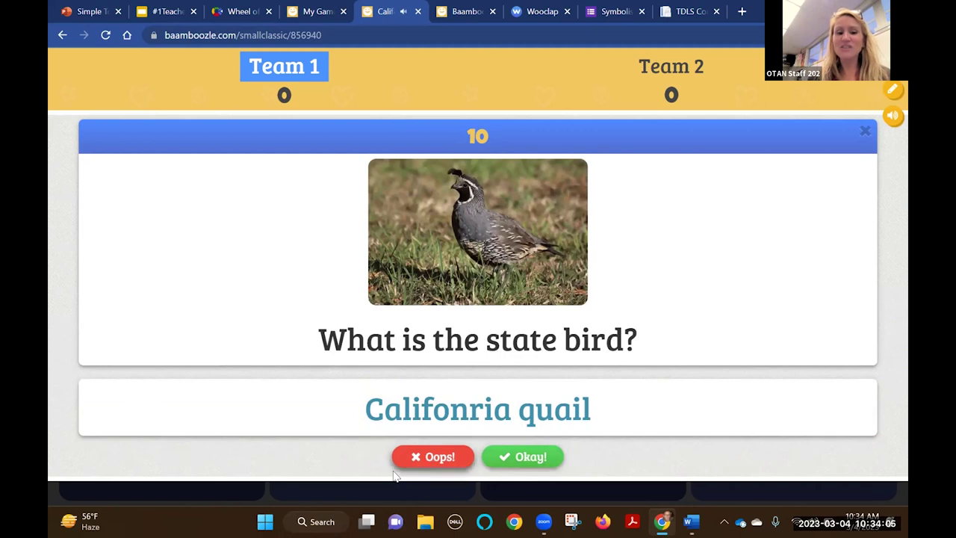
pyautogui.click(457, 456)
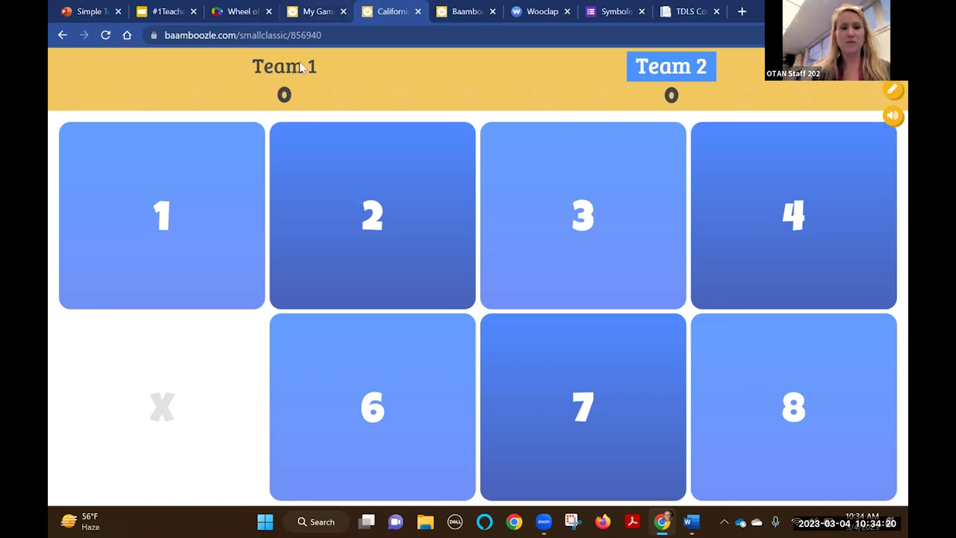
# - Play tile 2 for Team 2, reveal the answer about "49" and mark the team's response as correct
pyautogui.click(358, 153)
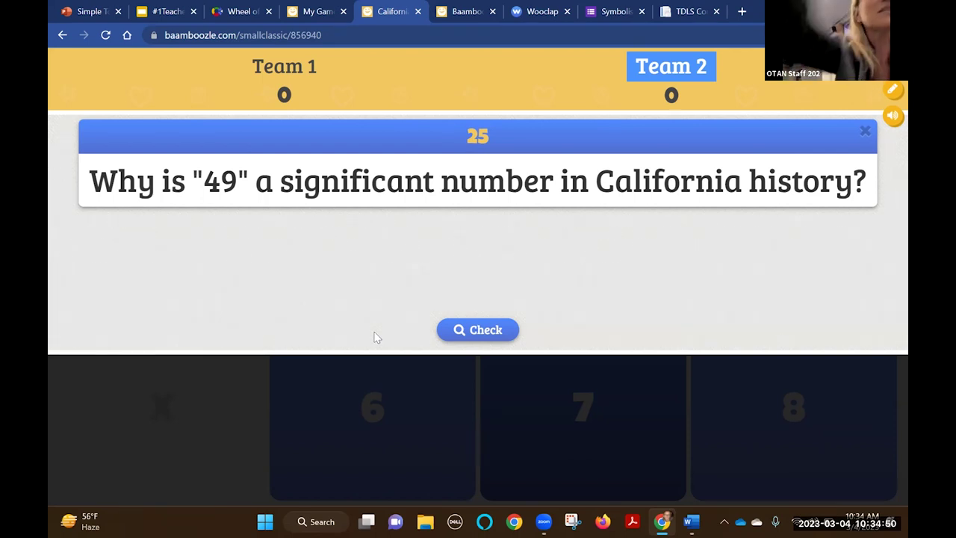
pyautogui.click(477, 336)
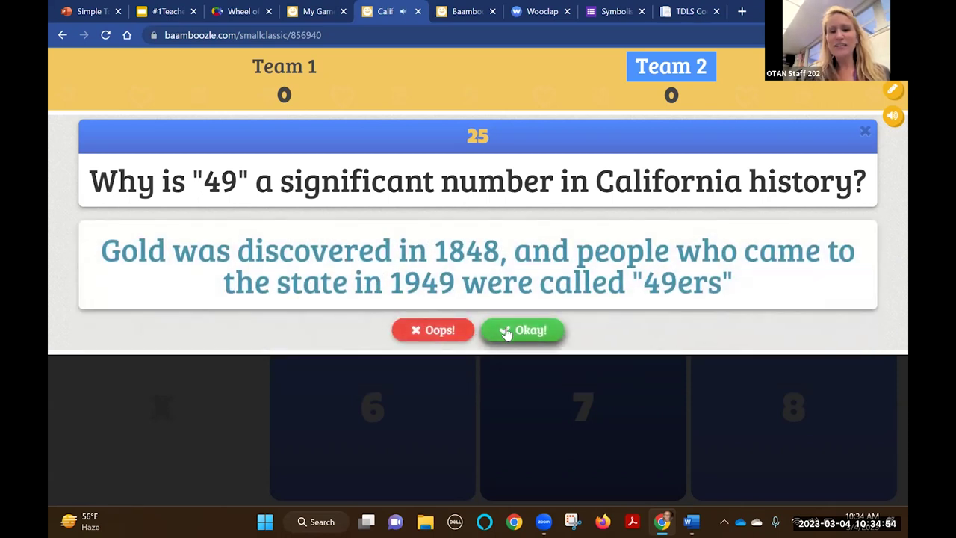
pyautogui.click(506, 333)
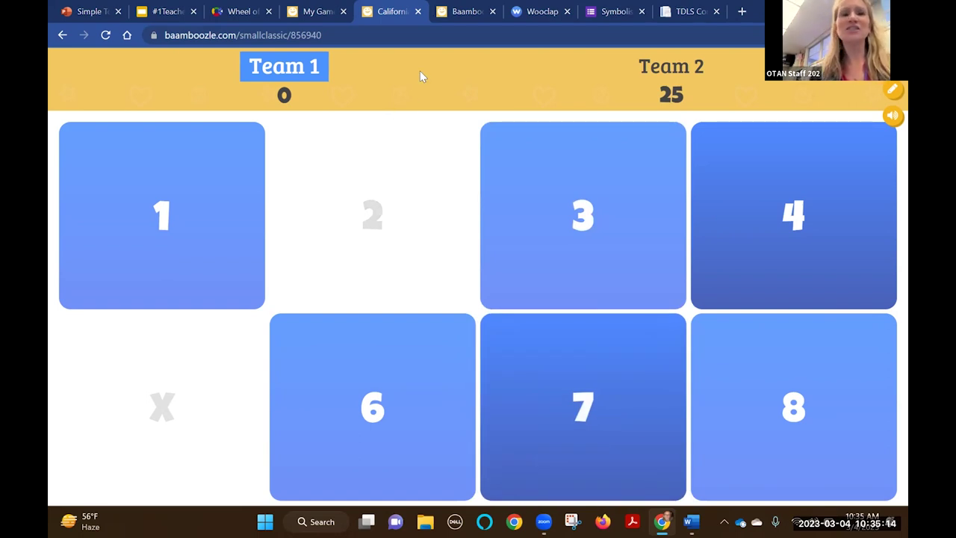
# - Close the California State Facts game and the My Games page, and glance over the Baamboozle home page
pyautogui.click(419, 11)
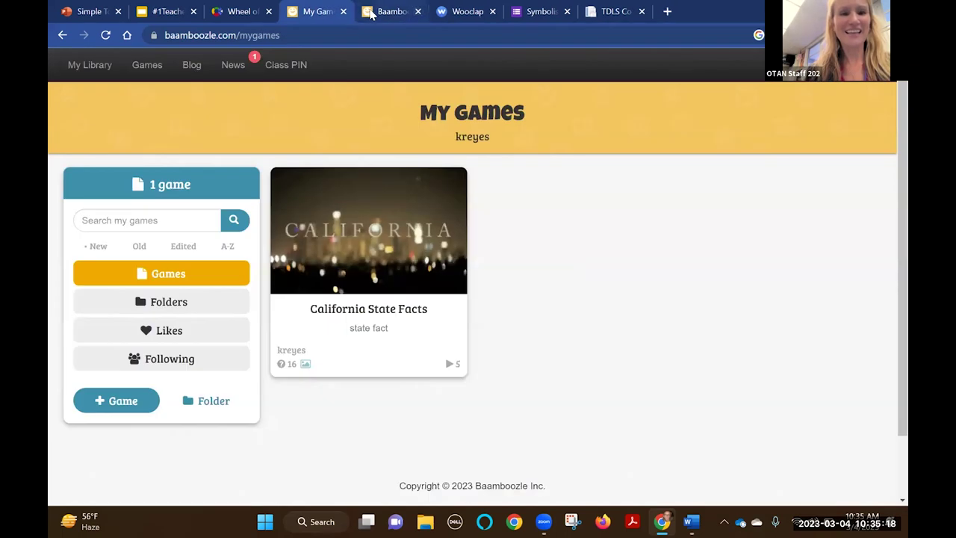
pyautogui.click(343, 12)
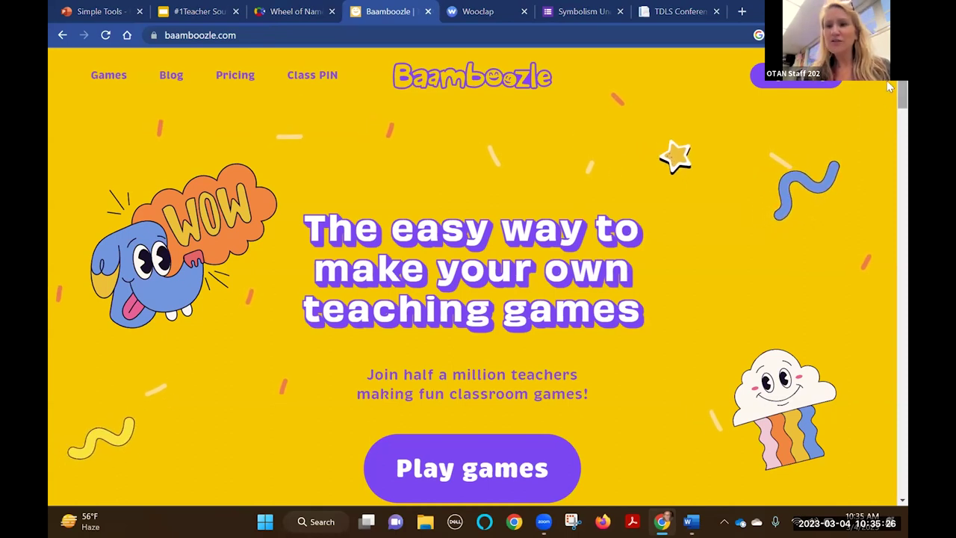
pyautogui.scroll(-1, 877, 105)
pyautogui.scroll(1, 877, 104)
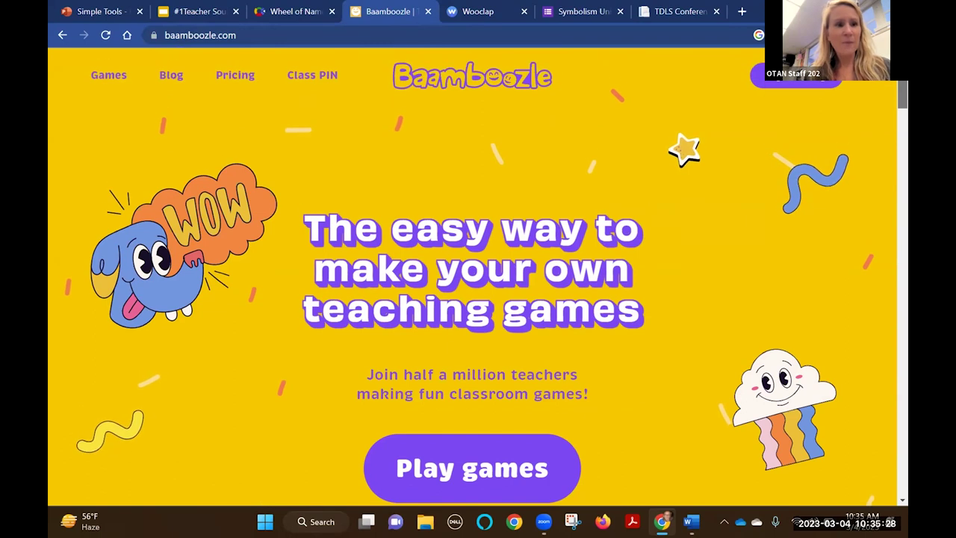
# - Open the public Baamboozle games library and search it for "gerunds and infinites"
pyautogui.click(106, 83)
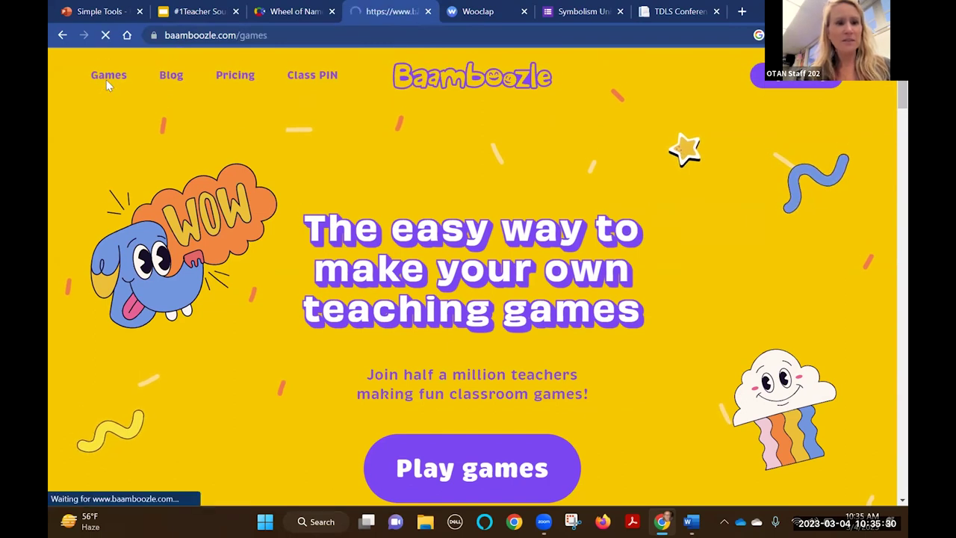
pyautogui.moveTo(106, 77)
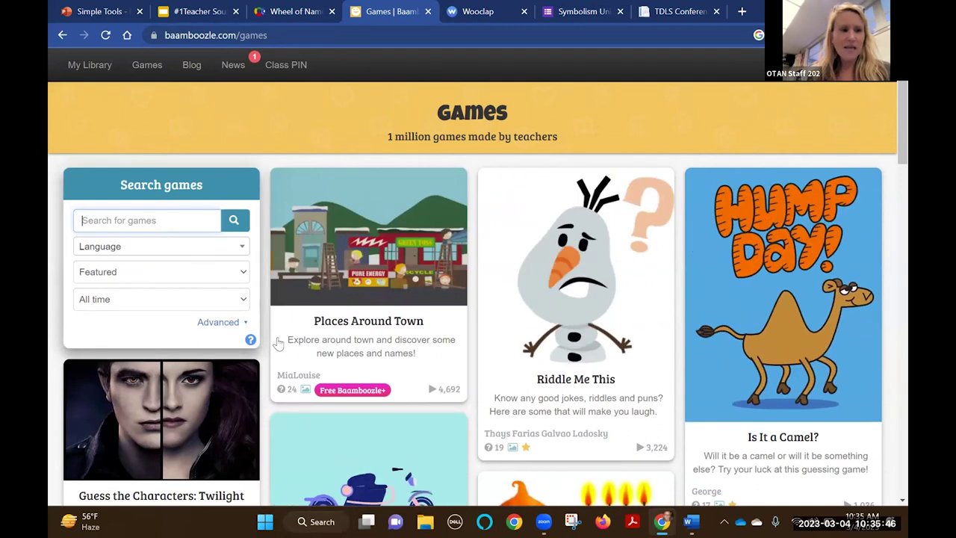
pyautogui.write('gerunds ')
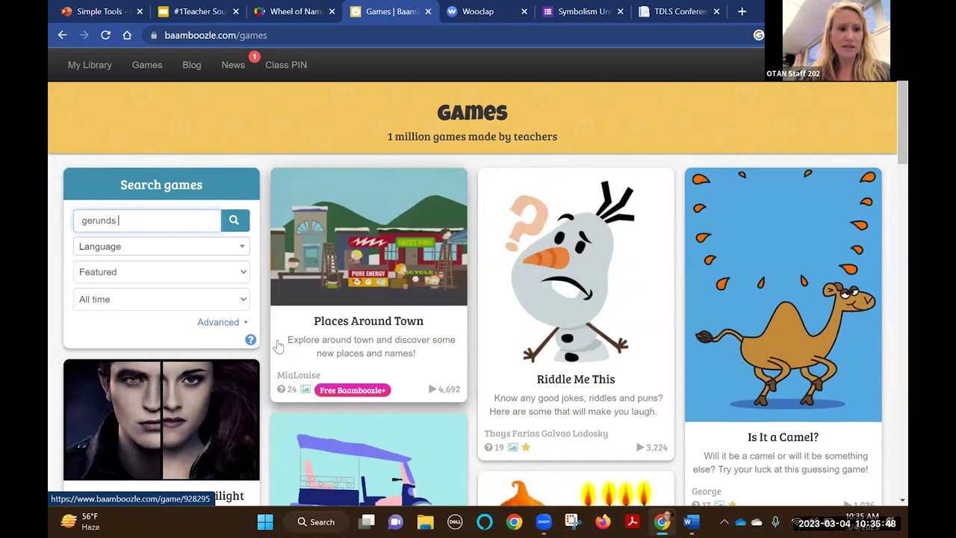
pyautogui.write('and infinit')
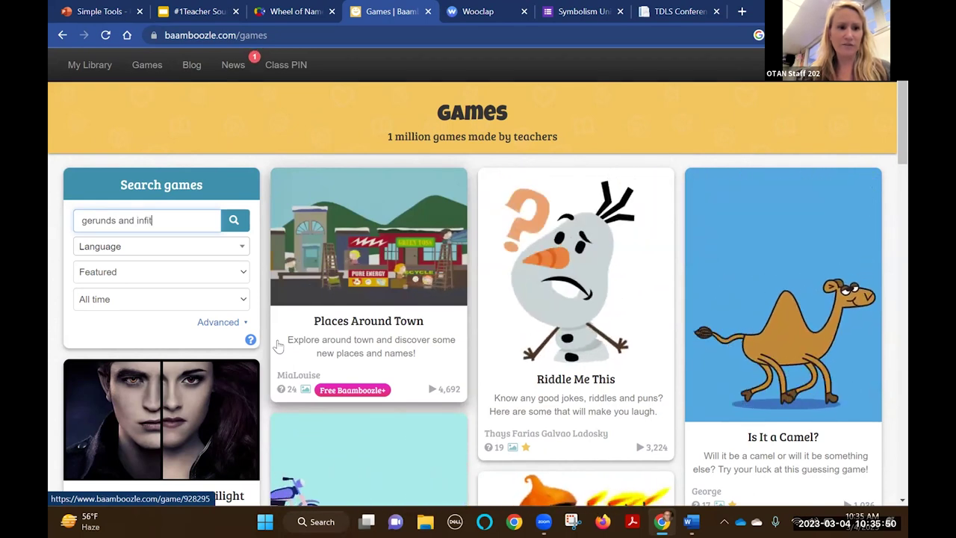
pyautogui.write('es')
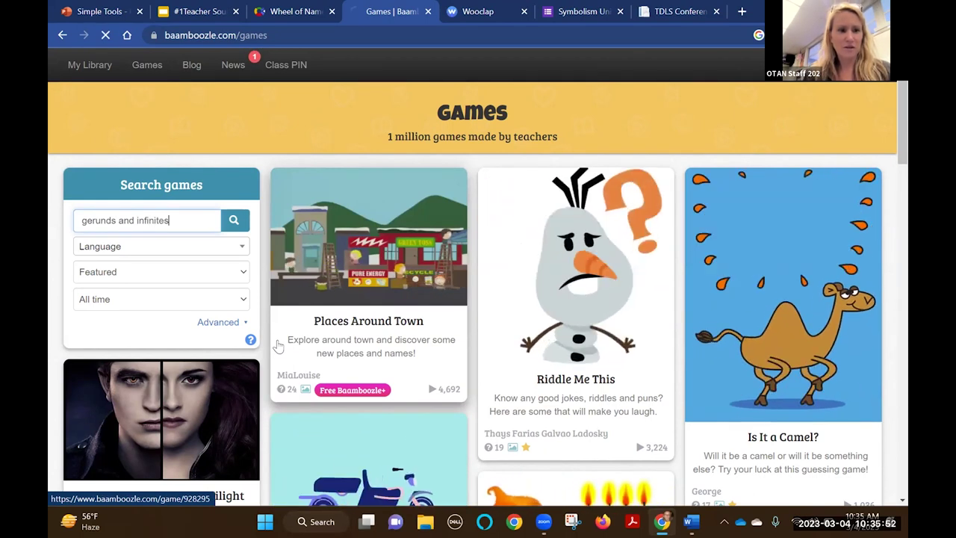
pyautogui.press('Return')
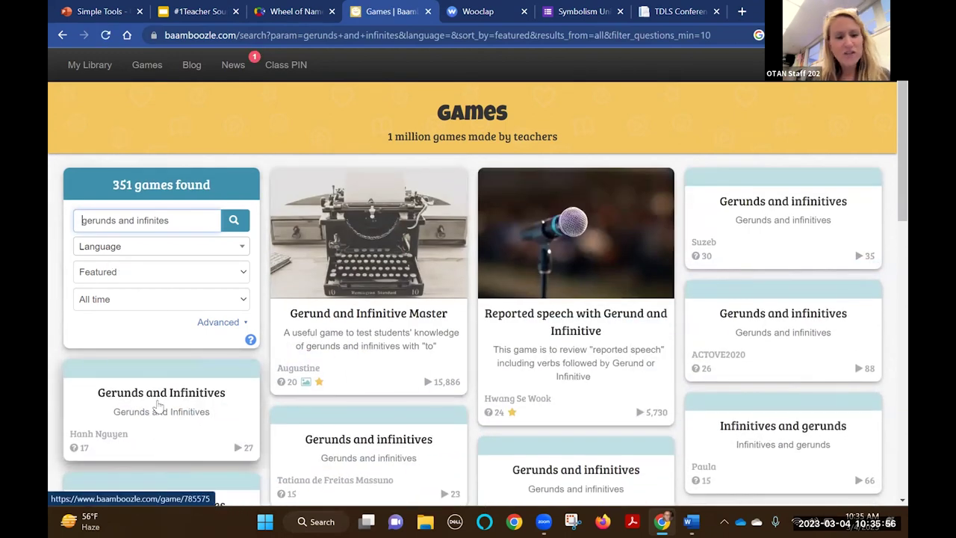
# - Open the Gerund and Infinitive Master game and look through its question previews
pyautogui.click(357, 331)
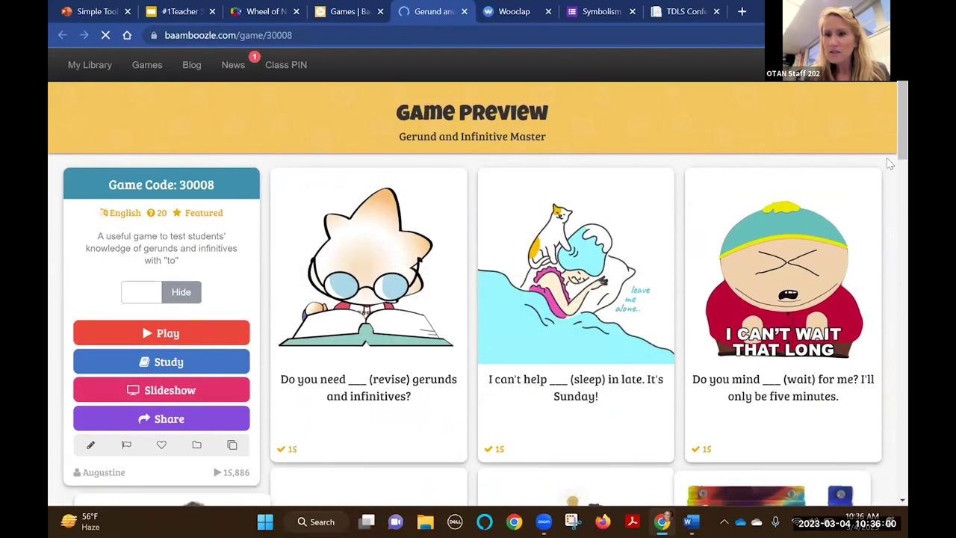
pyautogui.scroll(-5, 889, 240)
pyautogui.scroll(5, 888, 237)
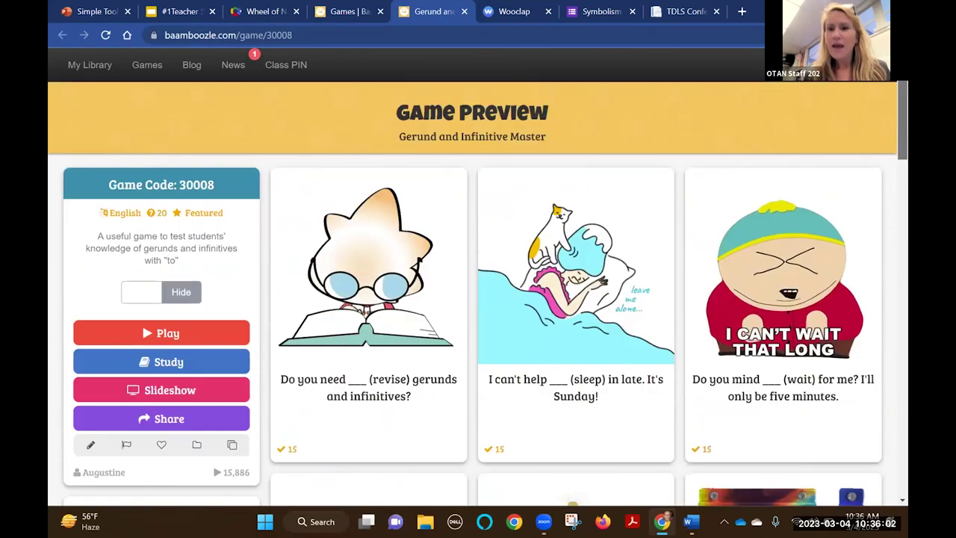
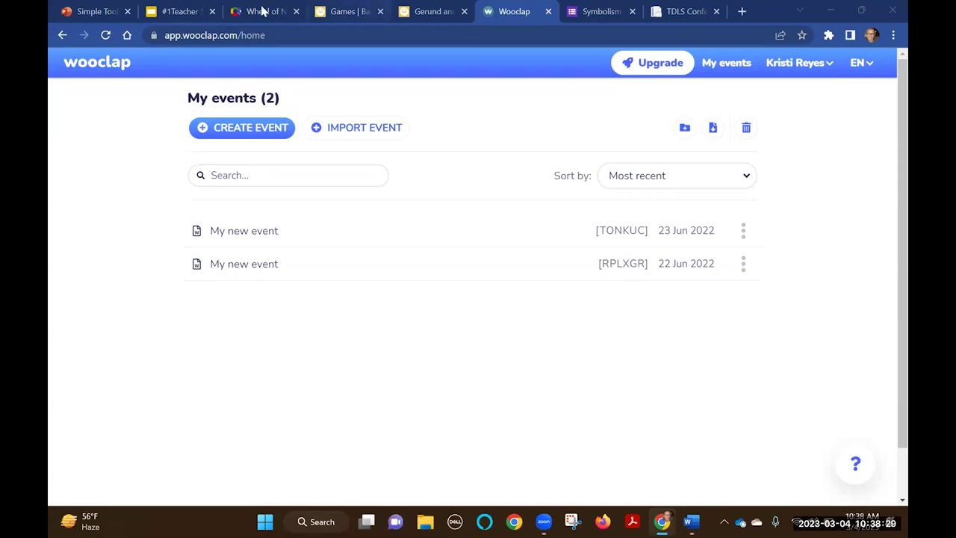
# - Show the Wooclap slide in the presentation, switch to the Wooclap site and create a new event
pyautogui.click(100, 14)
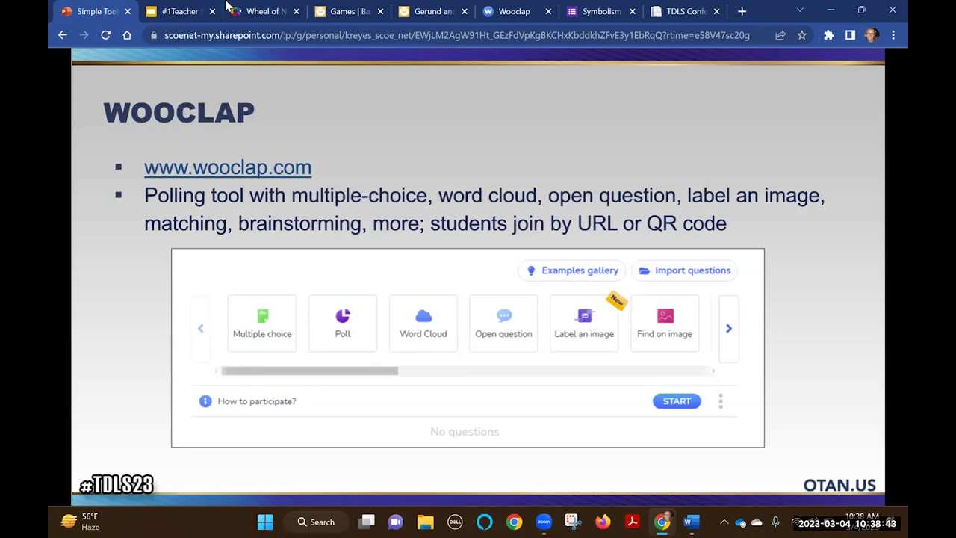
pyautogui.click(499, 22)
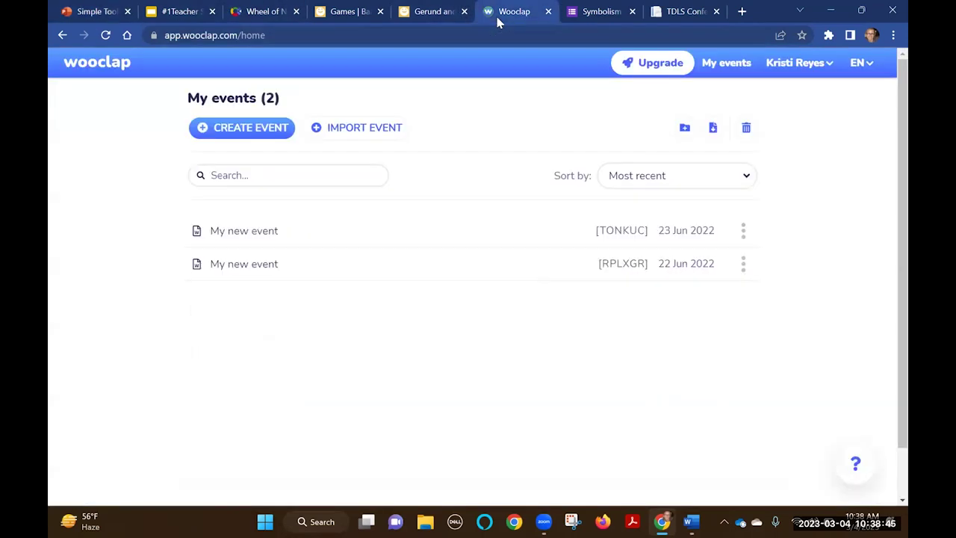
pyautogui.click(232, 138)
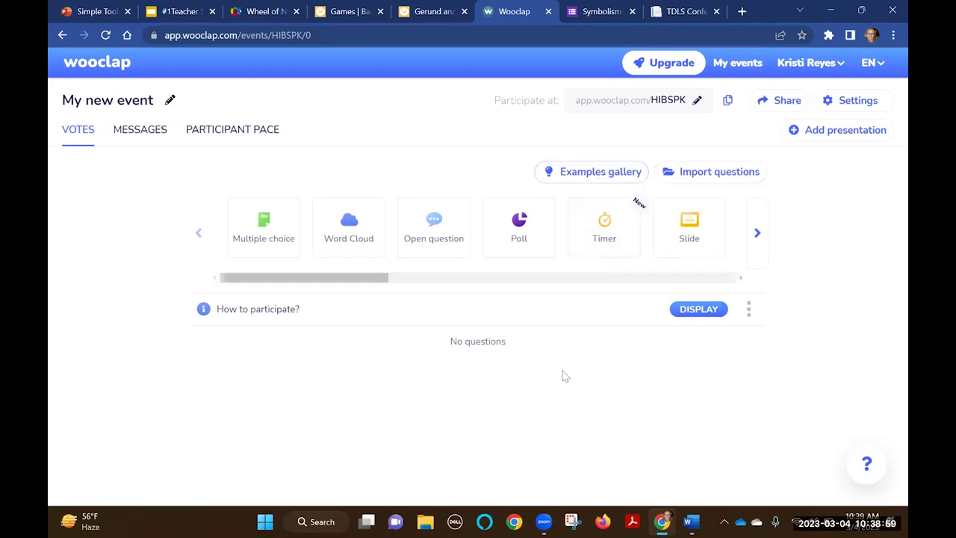
# - Look at the blank poll form in the new Wooclap event and return to the list of events
pyautogui.click(527, 234)
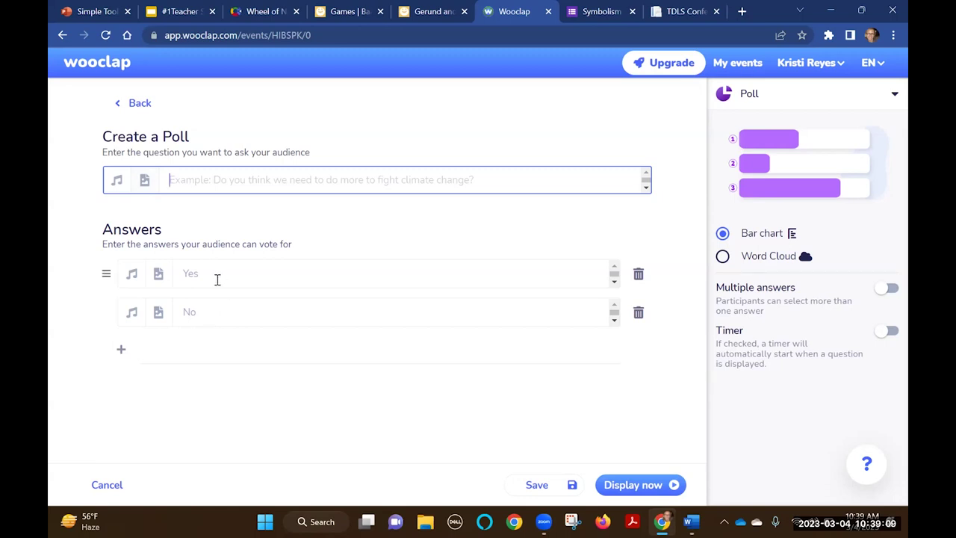
pyautogui.click(139, 104)
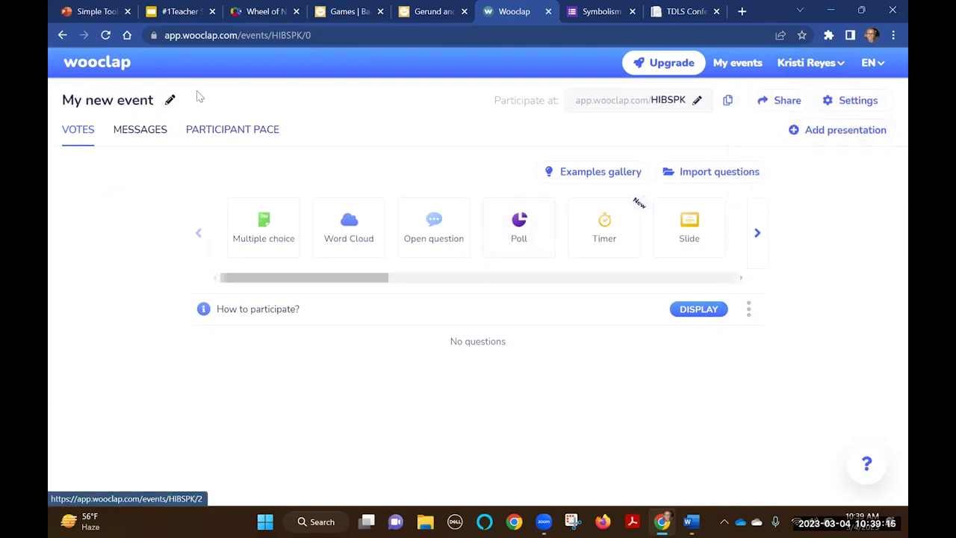
pyautogui.click(64, 36)
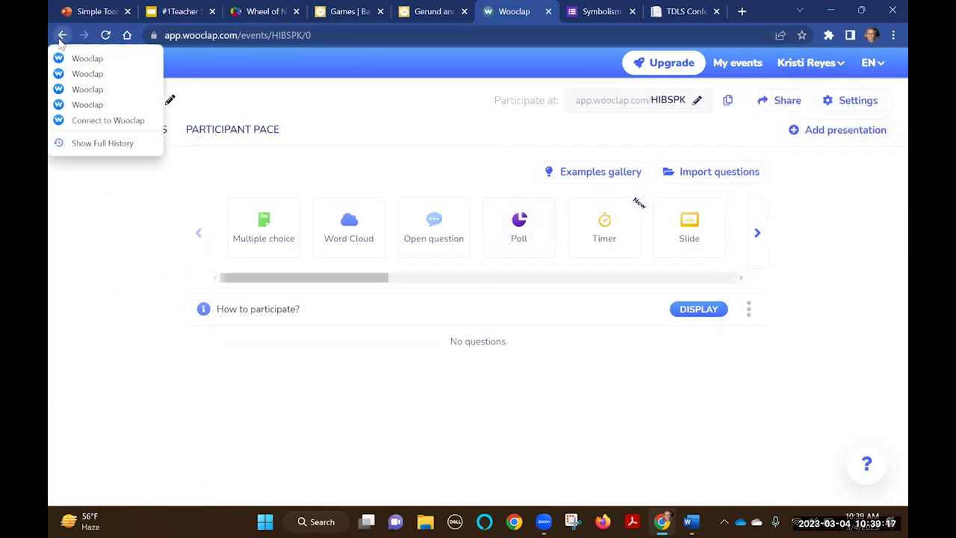
pyautogui.click(59, 38)
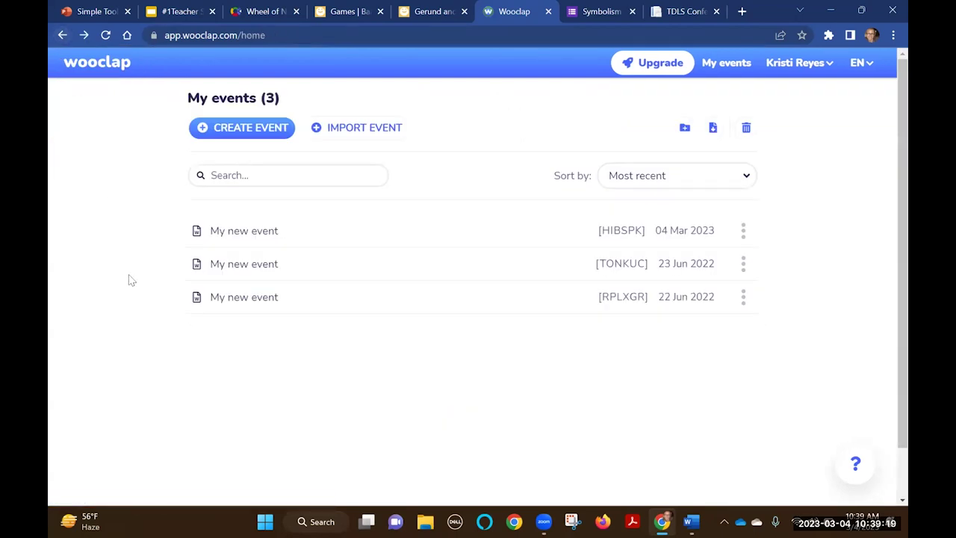
# - Open the event dated 22 Jun 2022, display its "How is your mood today?" question and show the participation instructions
pyautogui.click(230, 301)
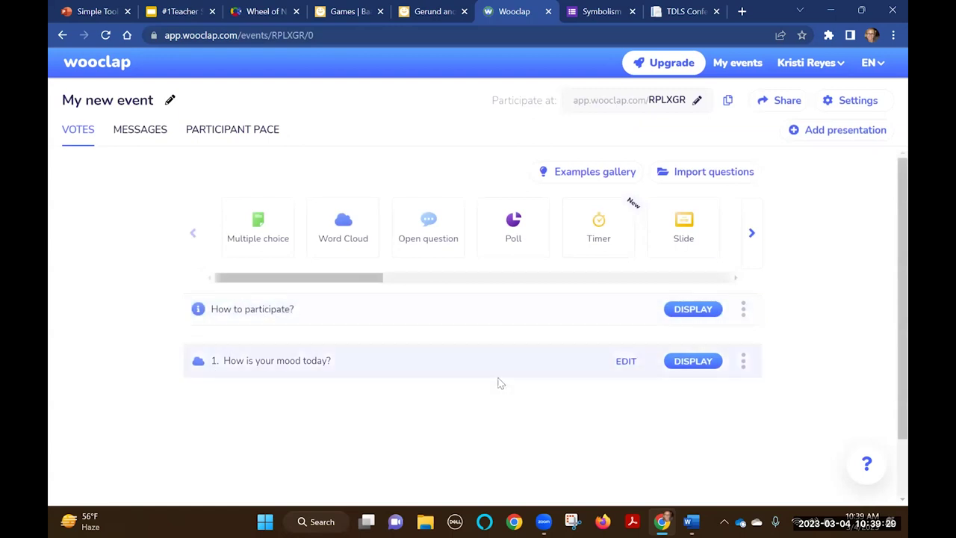
pyautogui.click(684, 364)
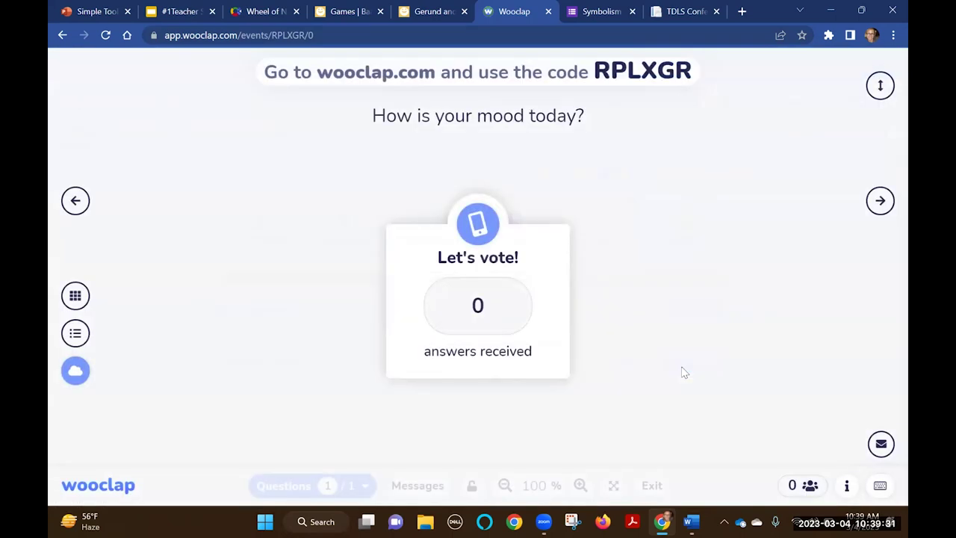
pyautogui.click(880, 200)
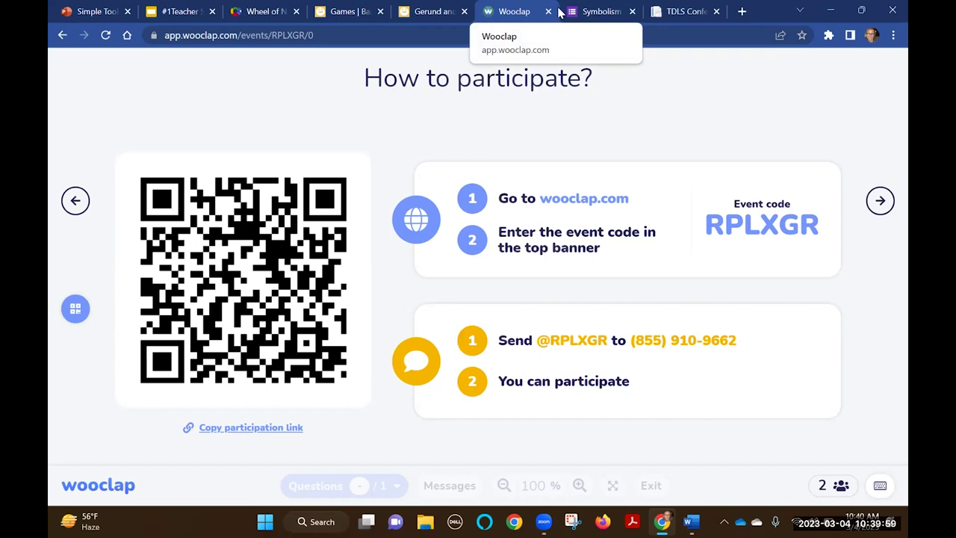
pyautogui.click(108, 13)
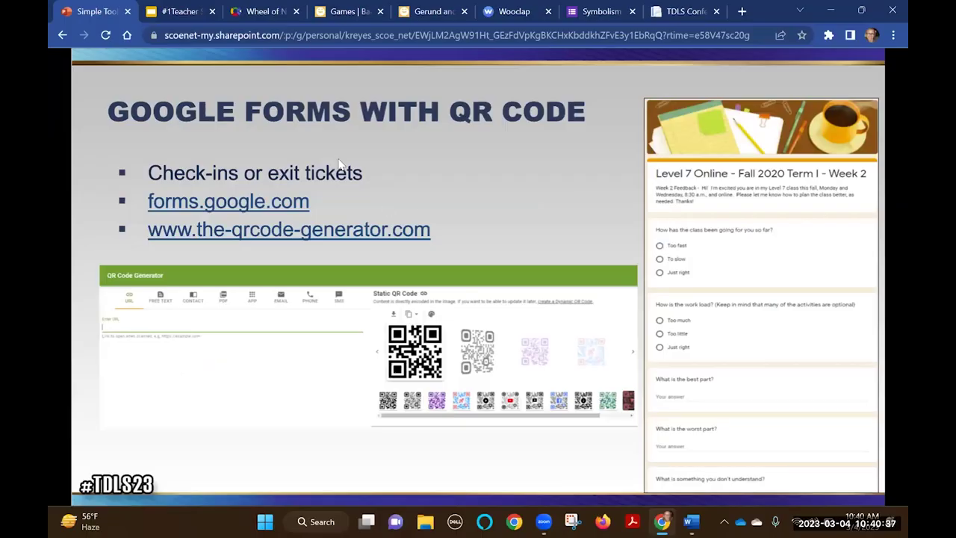
pyautogui.press('Right')
pyautogui.press('Right')
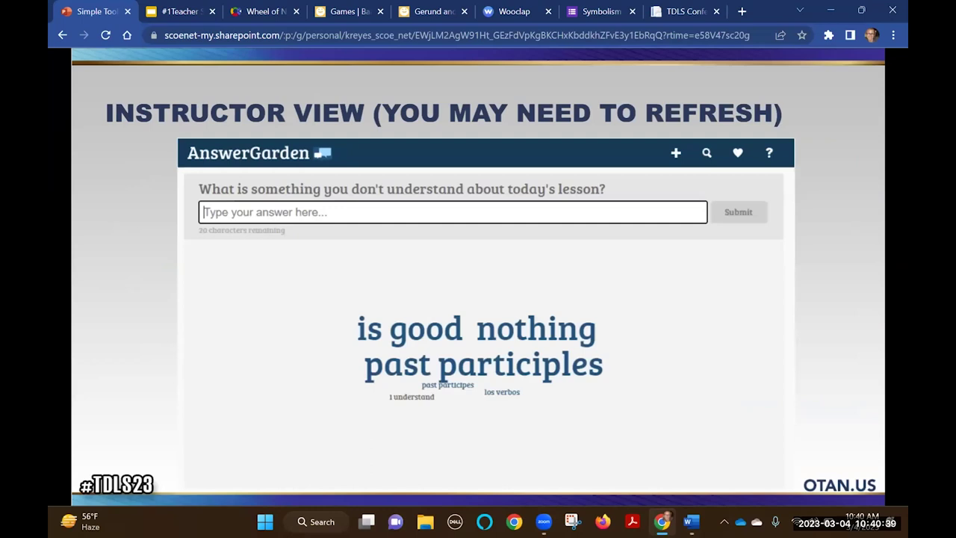
pyautogui.press('Left')
pyautogui.press('Left')
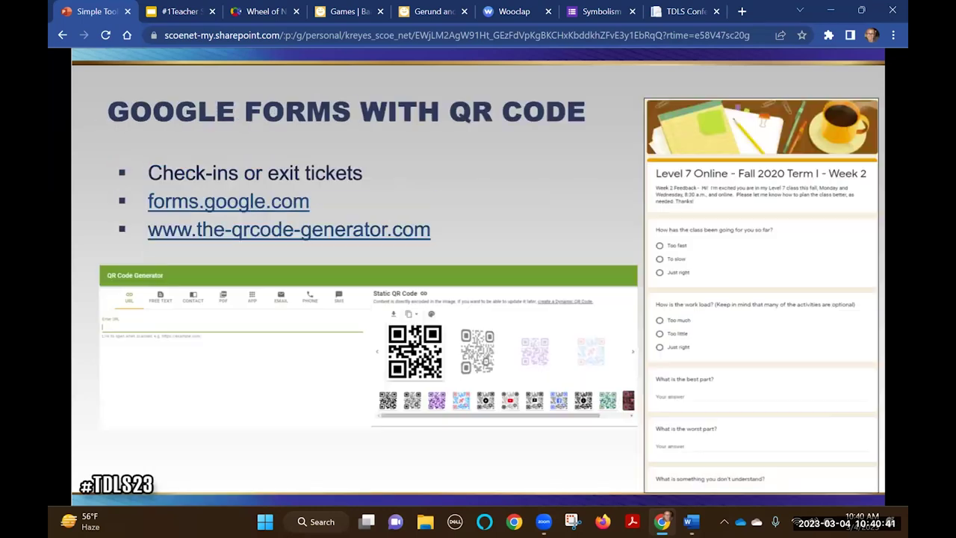
pyautogui.press('Right')
pyautogui.press('Right')
pyautogui.press('Right')
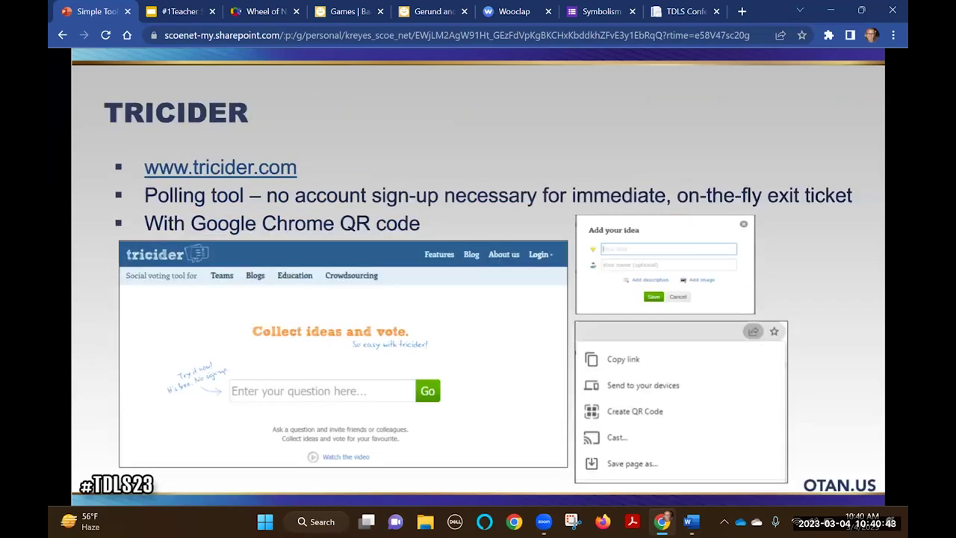
pyautogui.click(155, 173)
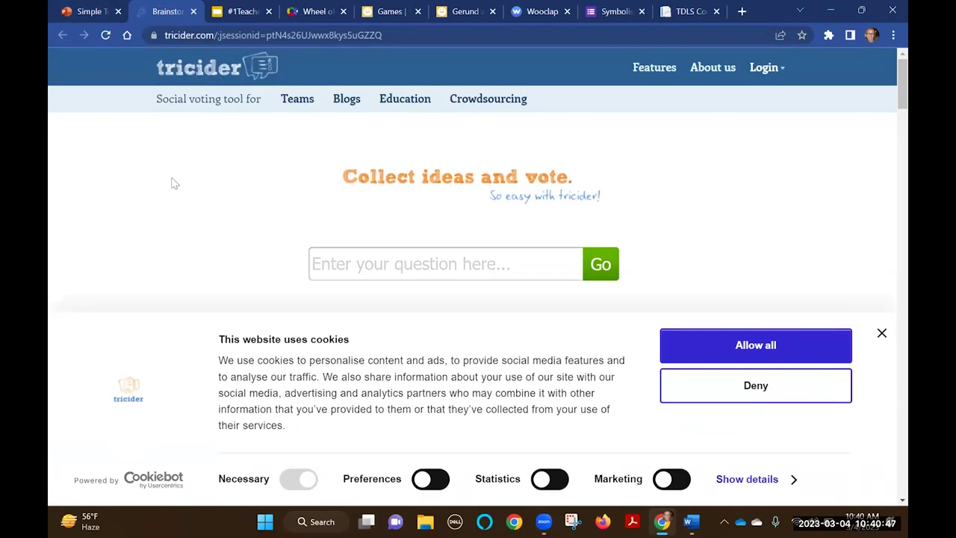
pyautogui.click(821, 357)
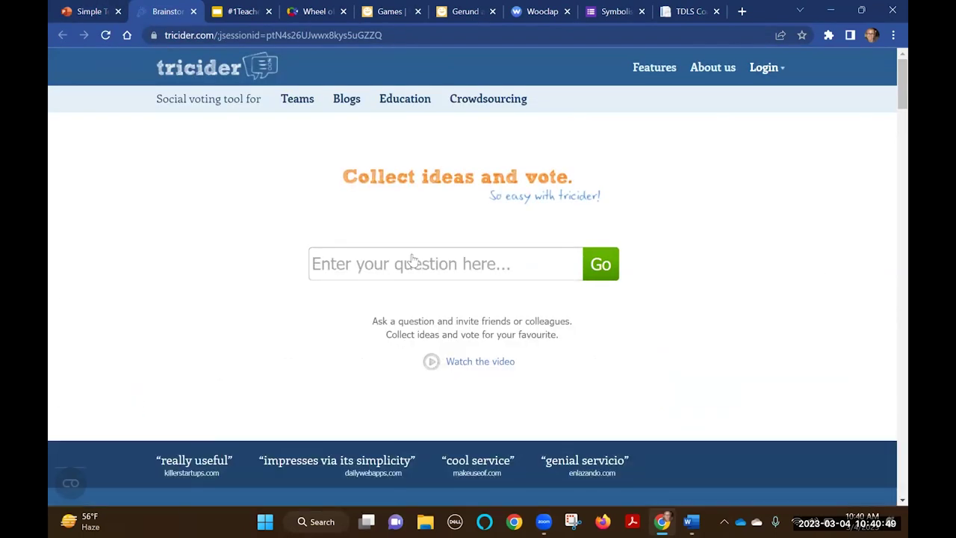
# - Try to create a Tricider poll with the question "What is something you didn't understand today?"
pyautogui.click(411, 263)
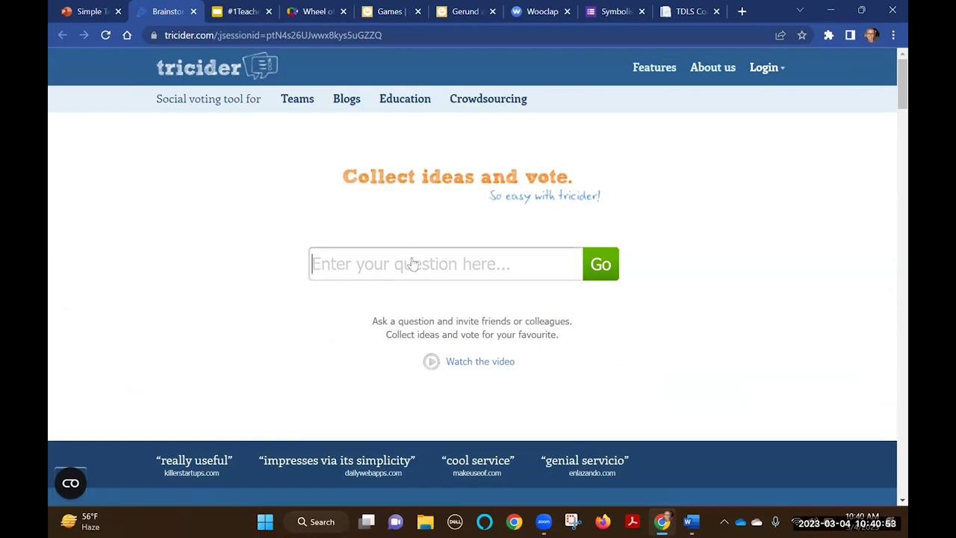
pyautogui.write('Wht')
pyautogui.press('BackSpace')
pyautogui.write("at is something you didn't undetr")
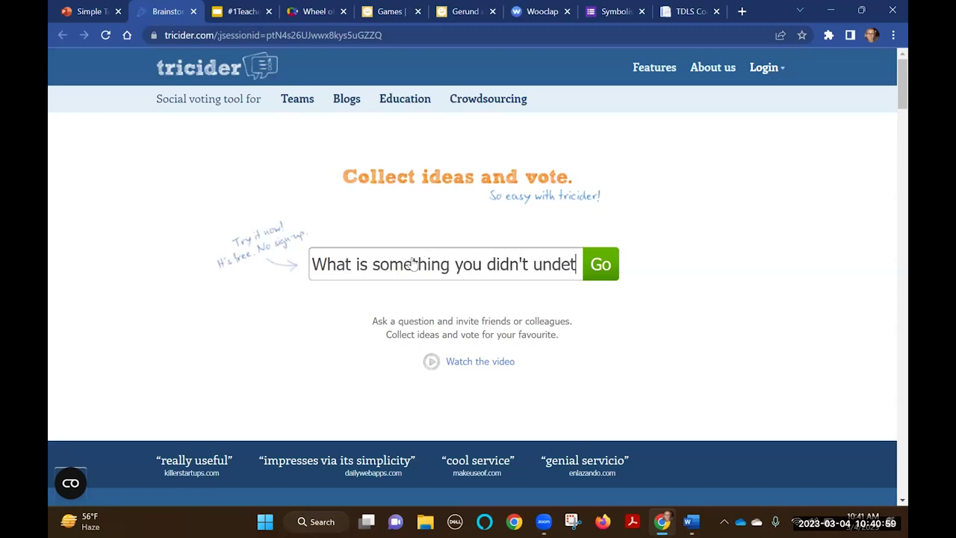
pyautogui.press('BackSpace')
pyautogui.press('BackSpace')
pyautogui.write('rsta')
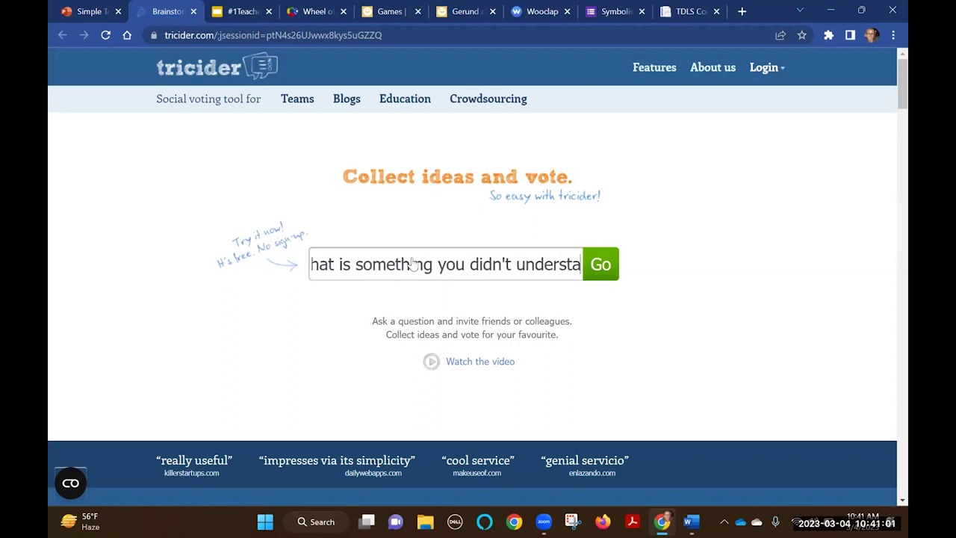
pyautogui.write('nd toay')
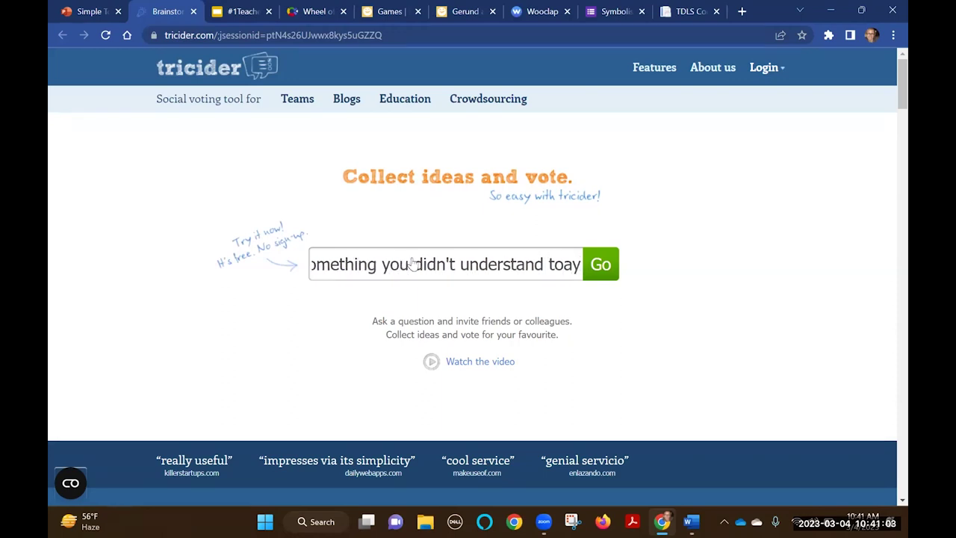
pyautogui.press('BackSpace')
pyautogui.press('BackSpace')
pyautogui.write('day')
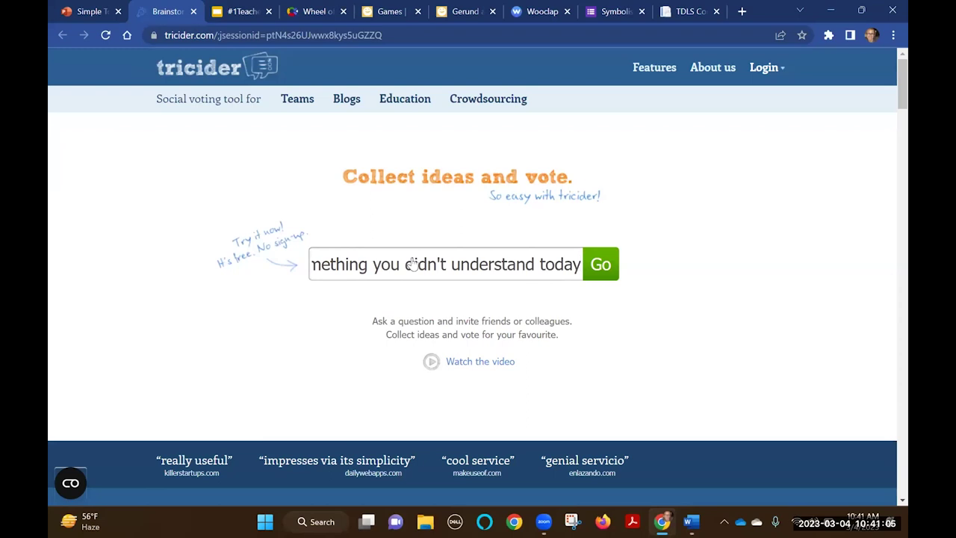
pyautogui.write('?')
pyautogui.click(594, 267)
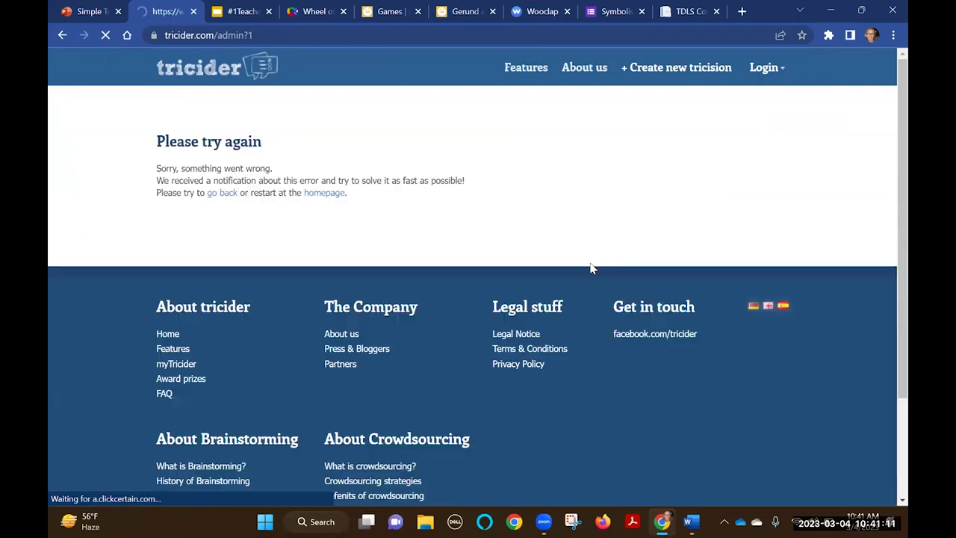
# - Return to the Tricider home page and create a poll with the placeholder question "lfjwpeofjew"
pyautogui.click(61, 35)
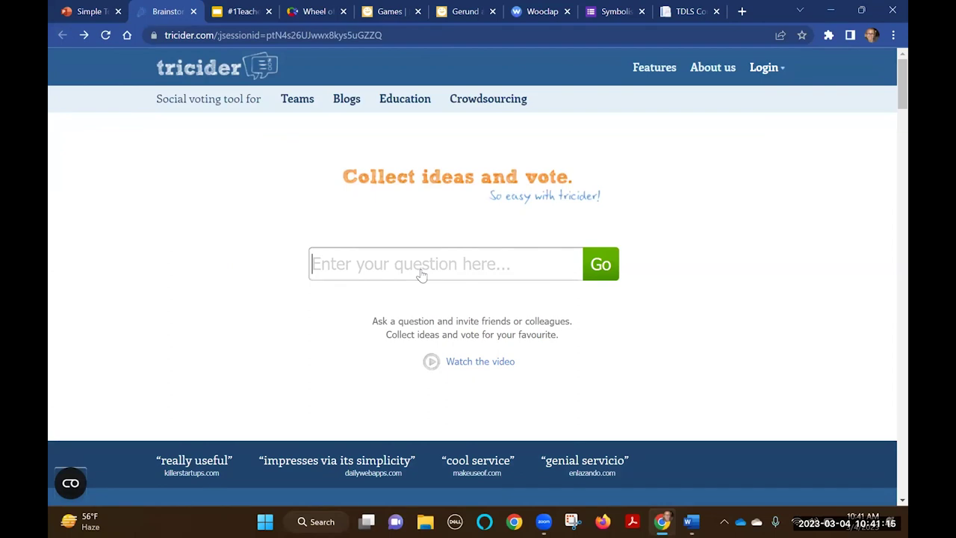
pyautogui.write('lfjwpeofjew')
pyautogui.click(600, 266)
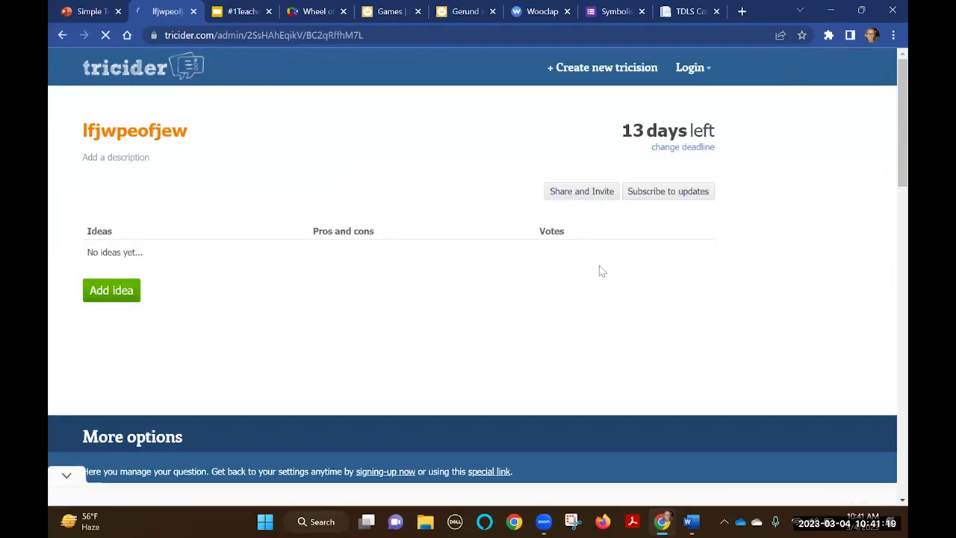
# - Copy the participant invitation link of the "lfjwpeofjew" poll and open it in a new browser tab
pyautogui.click(580, 193)
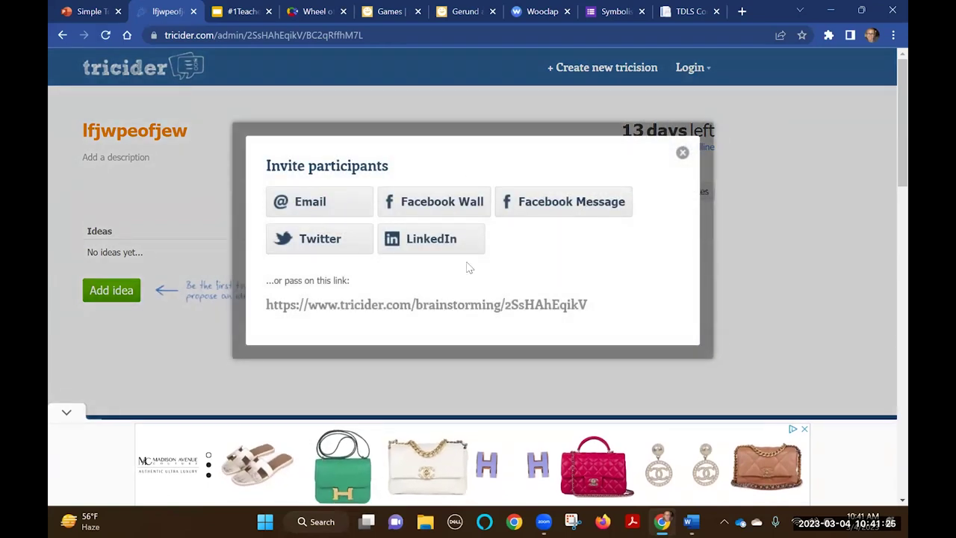
pyautogui.moveTo(590, 308); pyautogui.dragTo(253, 302)
pyautogui.hotkey('ctrl', 'c')
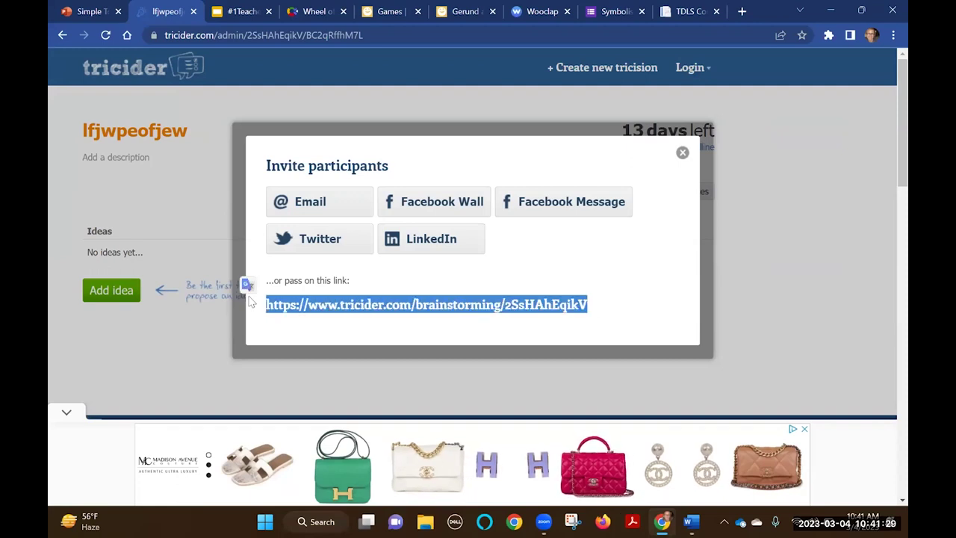
pyautogui.click(741, 11)
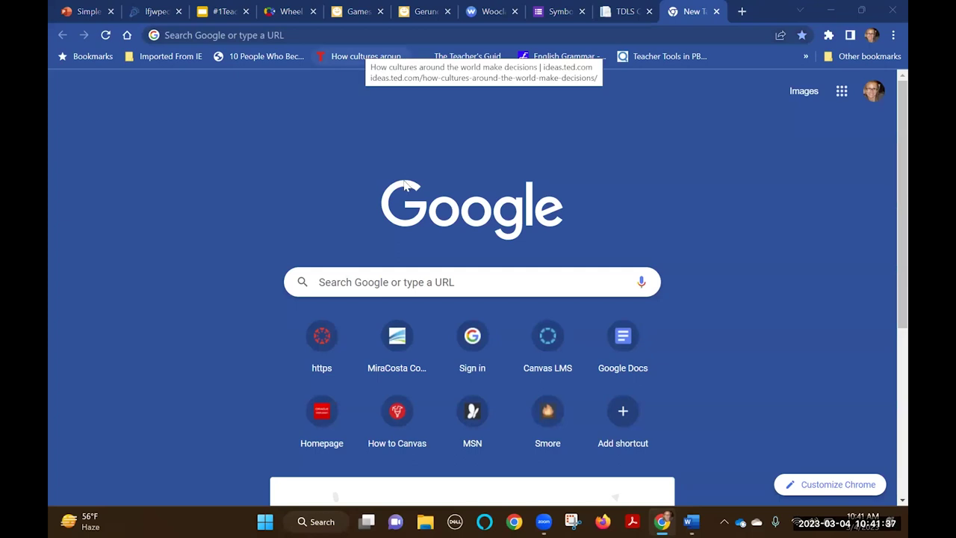
pyautogui.click(285, 39)
pyautogui.hotkey('ctrl', 'v')
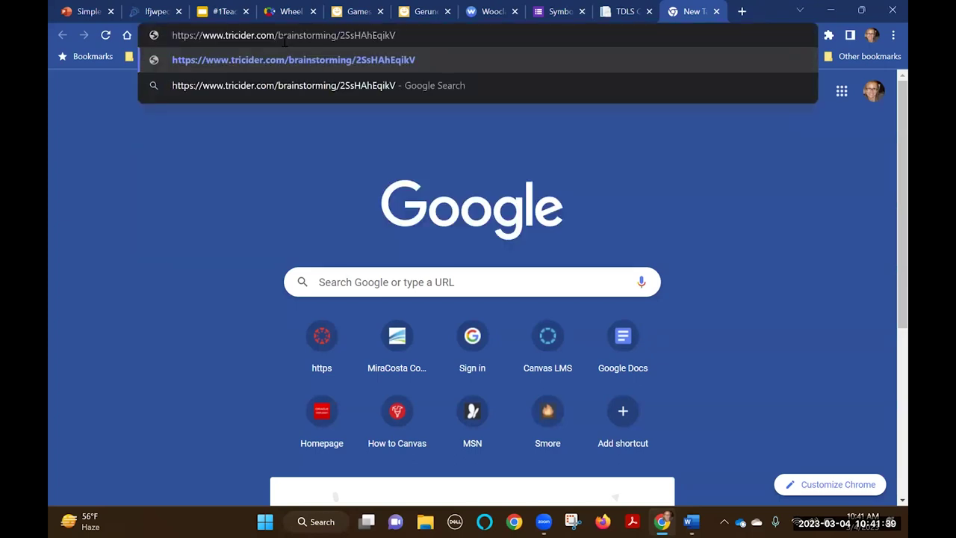
pyautogui.press('Return')
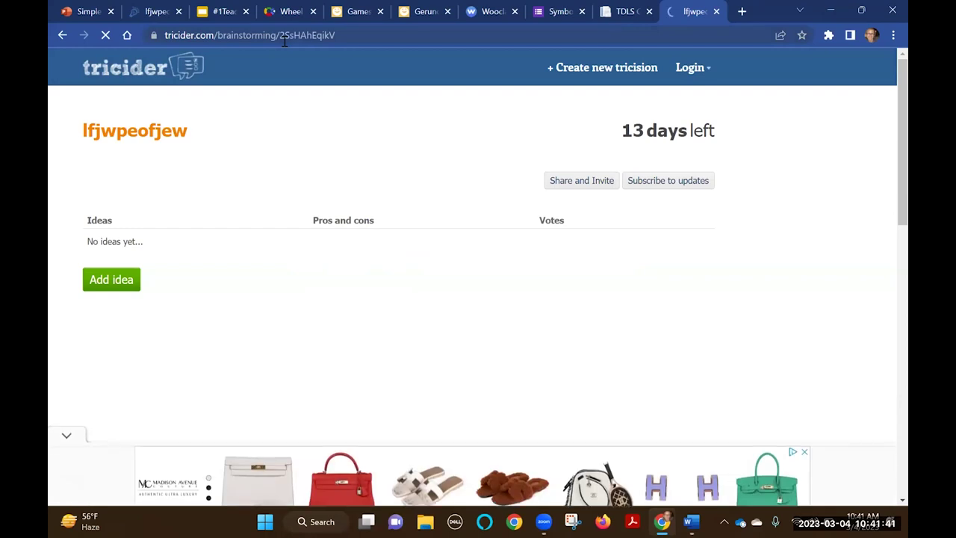
# - Create a QR code for the participant page with the browser's sharing options, and return to the Tricider slide
pyautogui.click(779, 36)
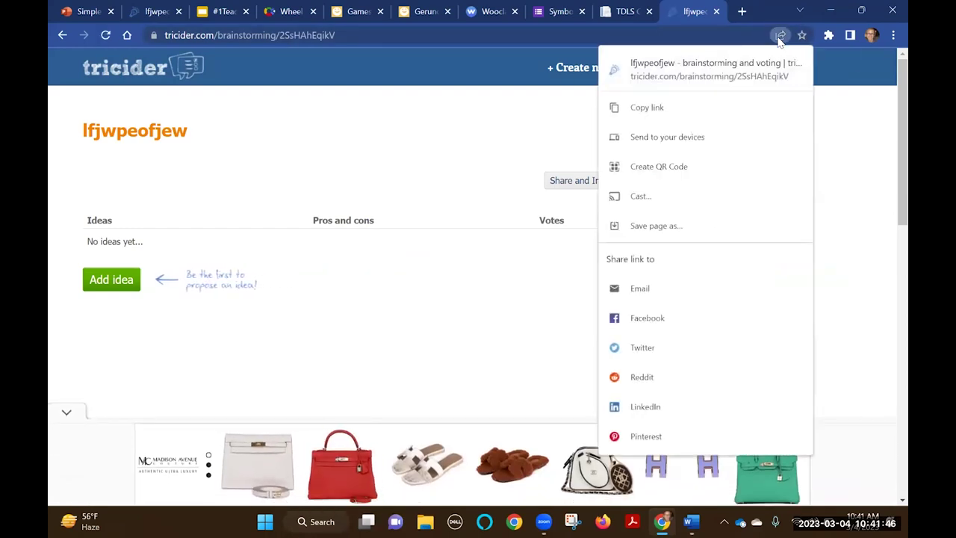
pyautogui.click(721, 145)
pyautogui.click(781, 36)
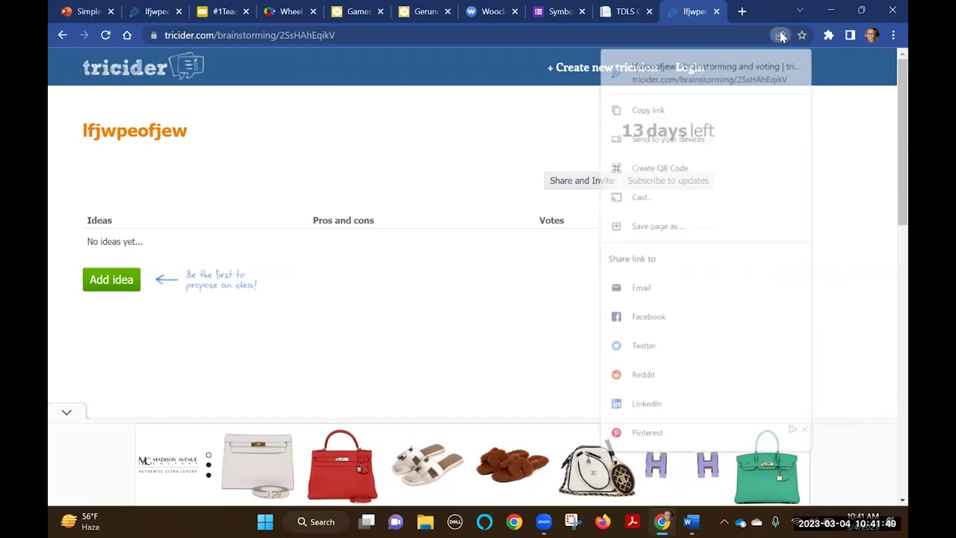
pyautogui.click(713, 172)
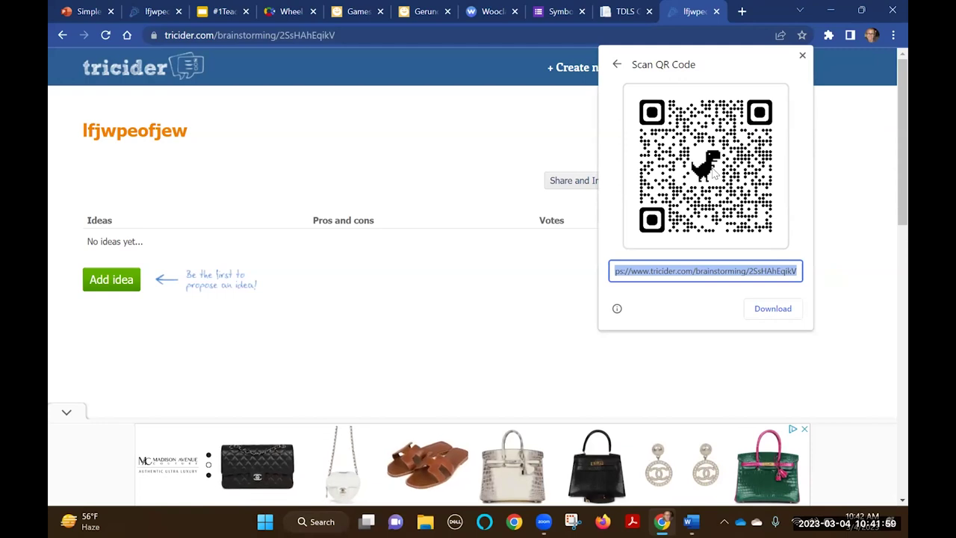
pyautogui.moveTo(88, 16)
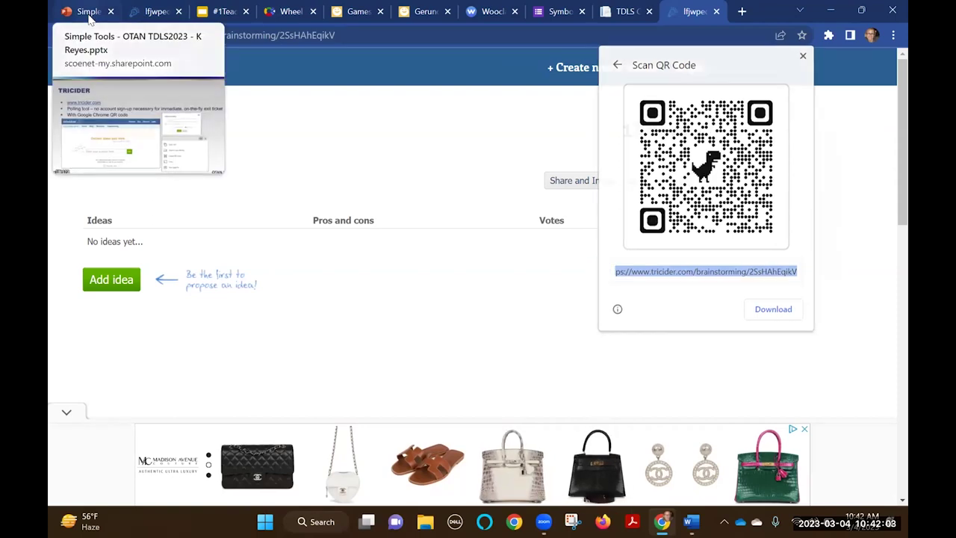
pyautogui.click(88, 16)
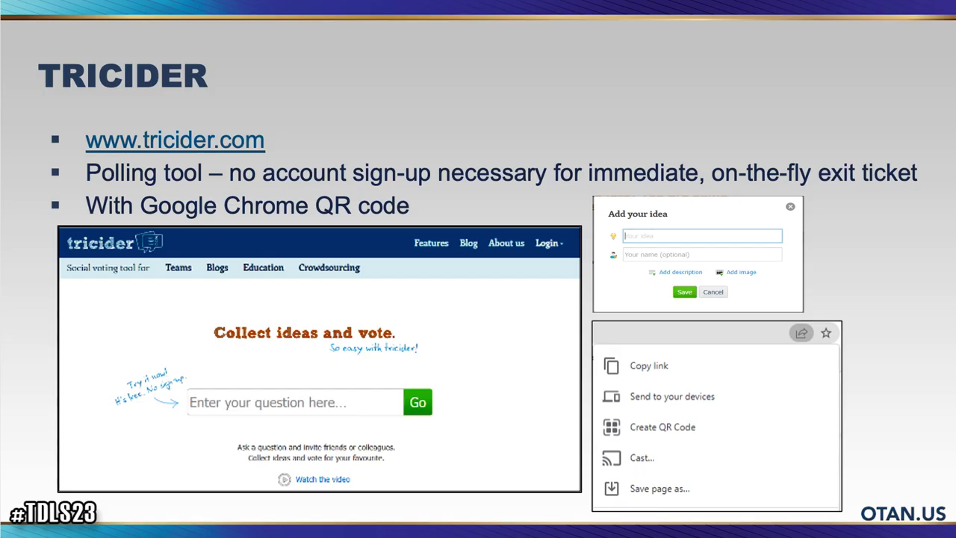